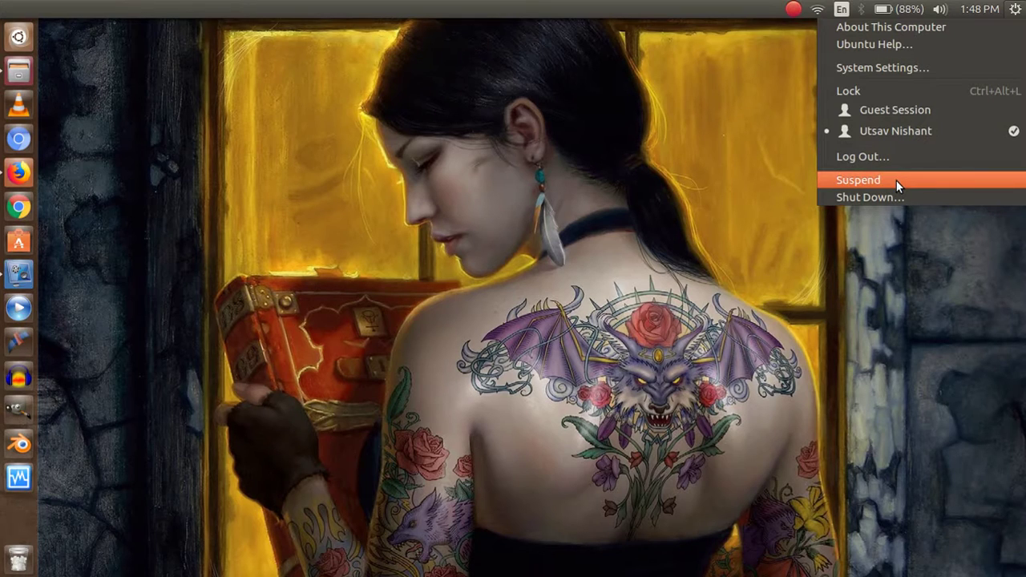
Look through the sound, battery and network indicator menus
mouse_move(979, 9)
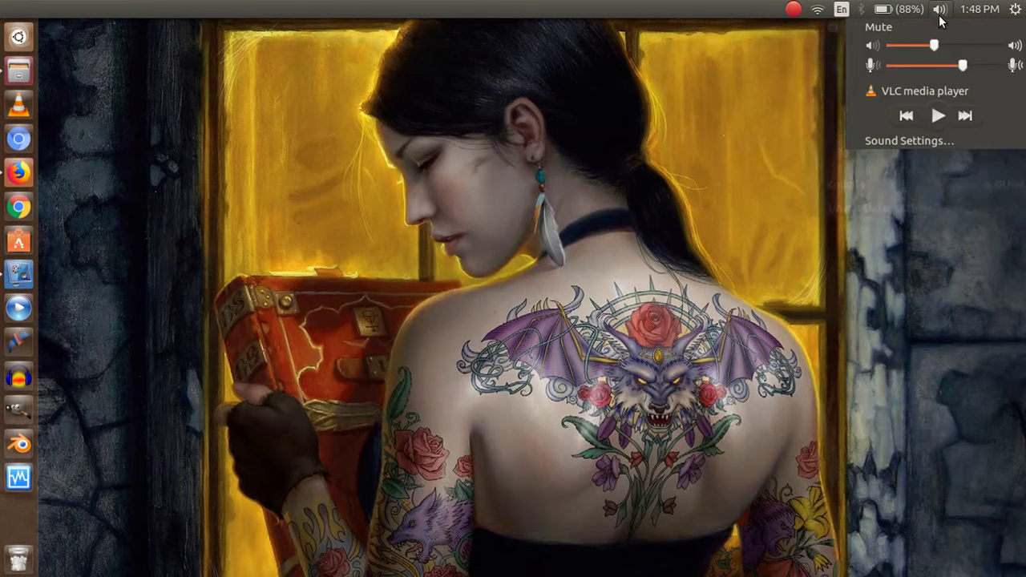
mouse_move(942, 9)
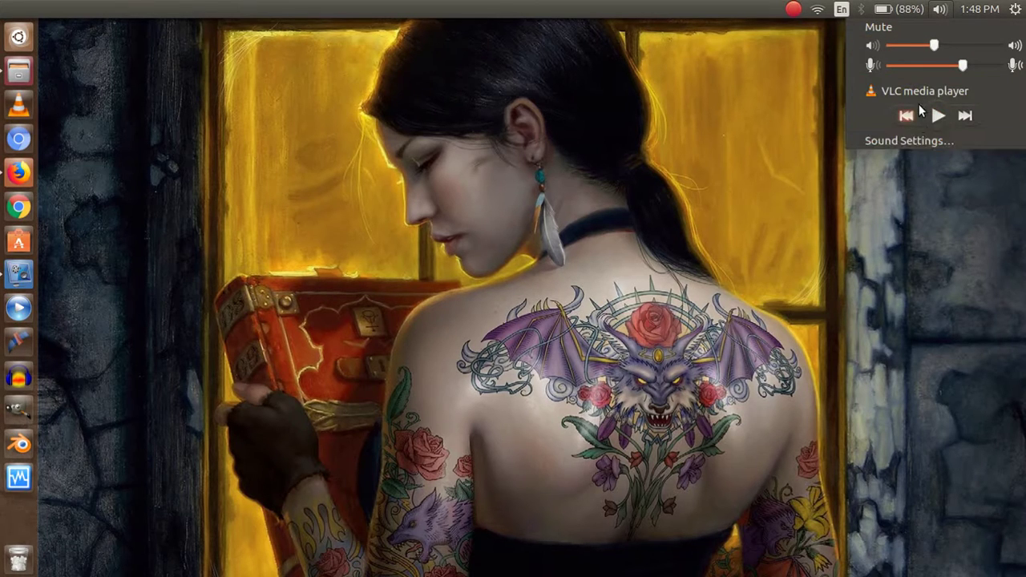
mouse_move(899, 9)
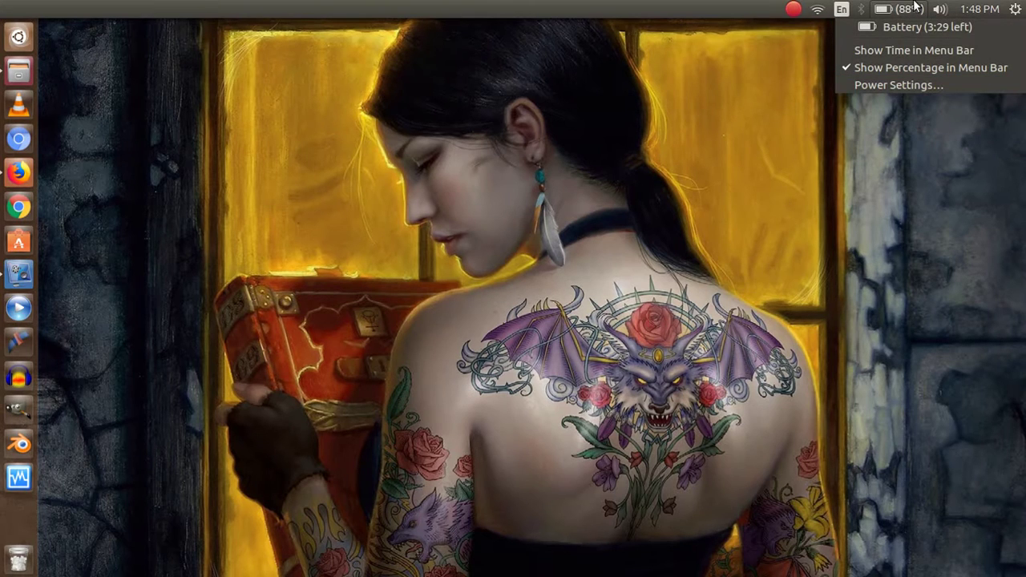
mouse_move(866, 11)
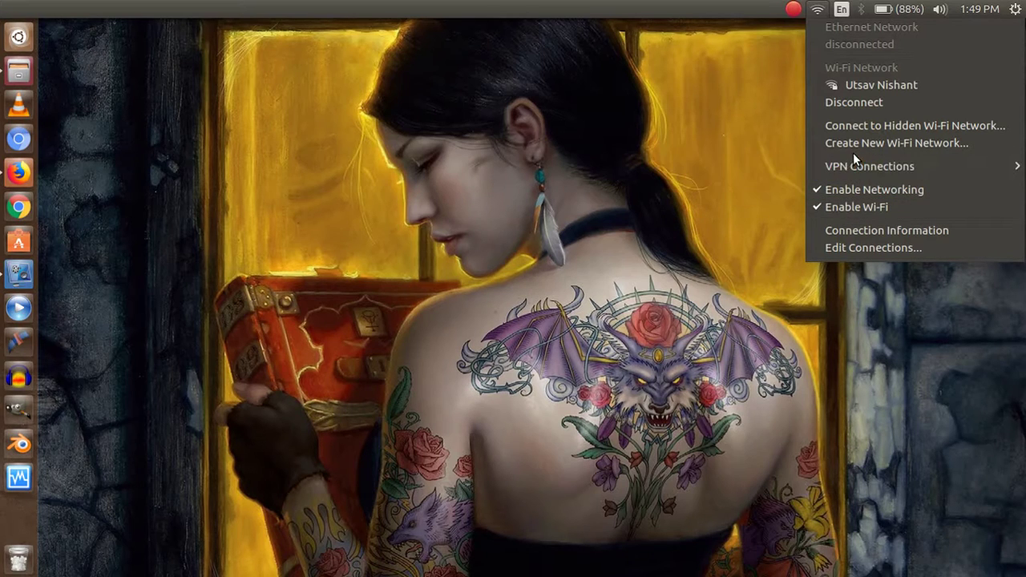
mouse_move(851, 170)
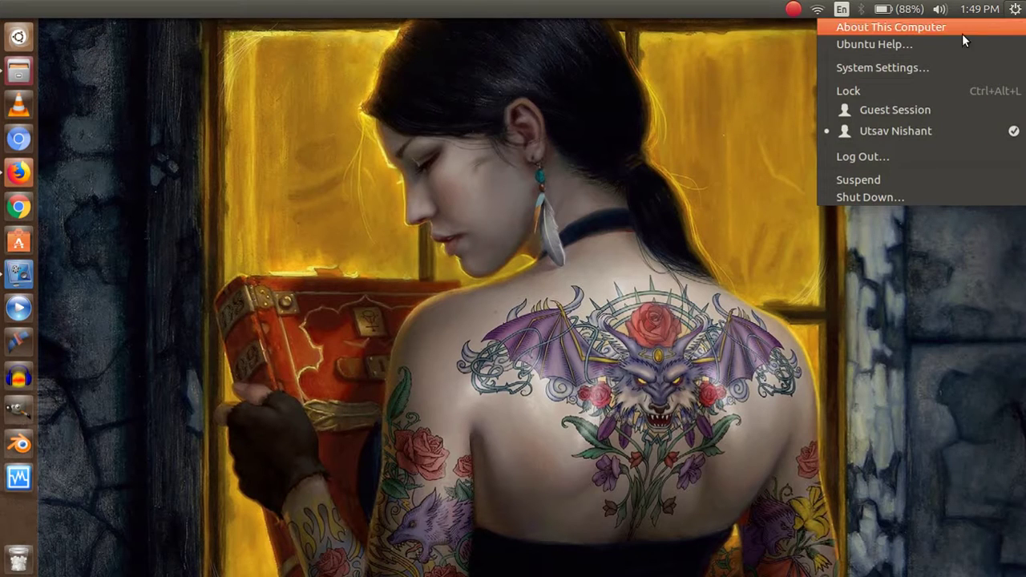
In the system's Appearance settings, set the desktop background to The Land of Edonias and the launcher icon size to 30
click(944, 71)
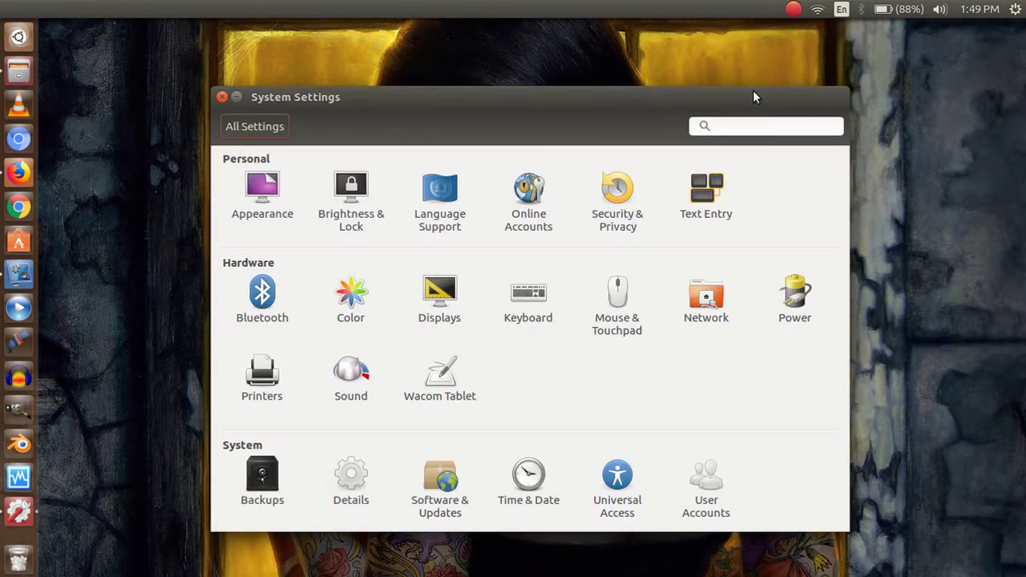
click(261, 189)
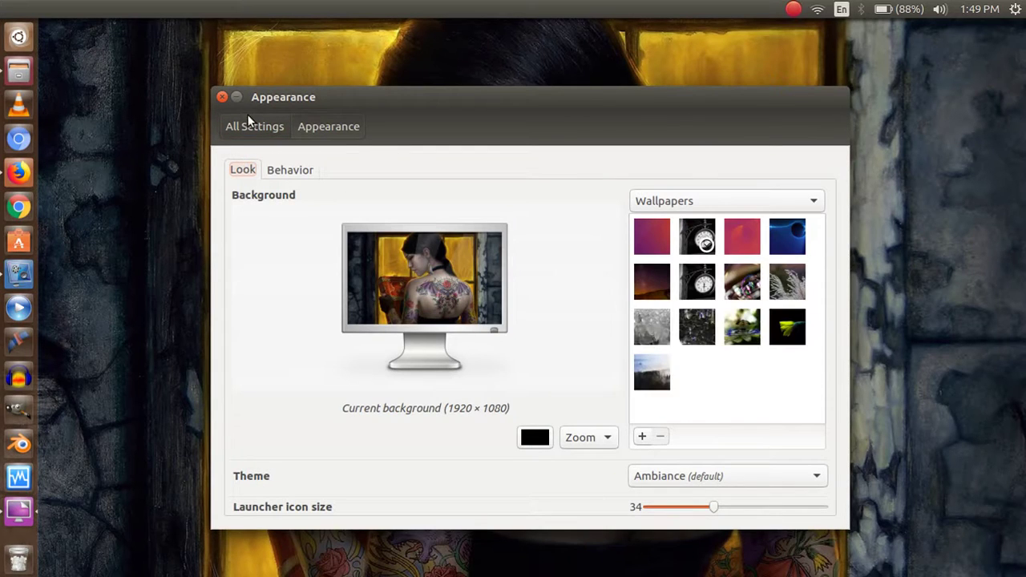
click(240, 120)
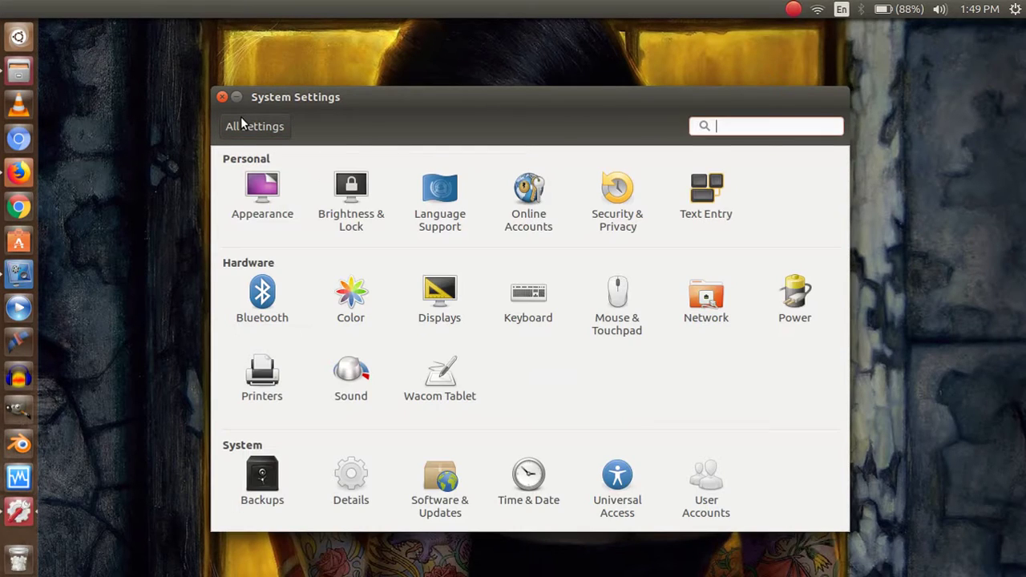
click(265, 197)
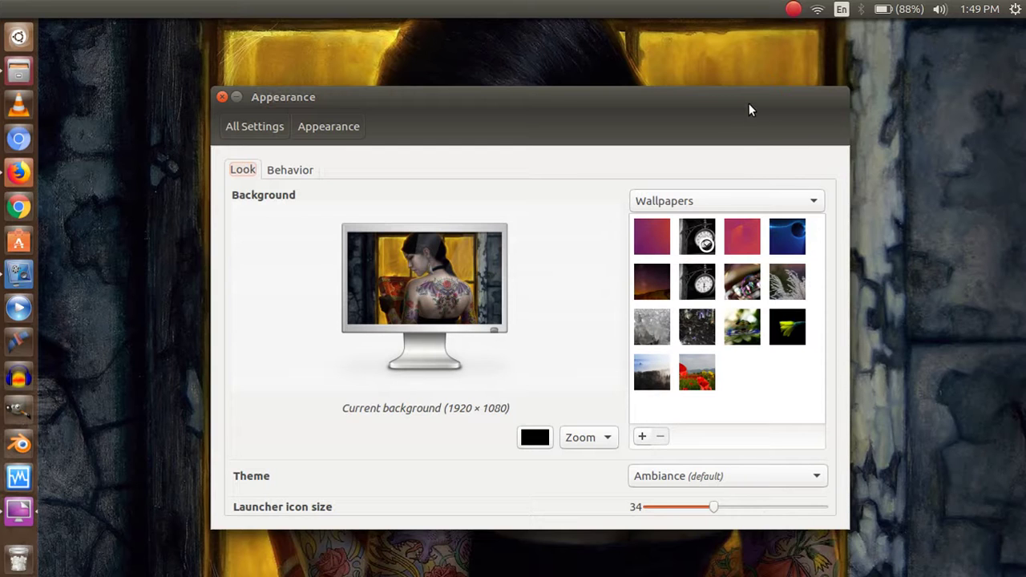
click(733, 285)
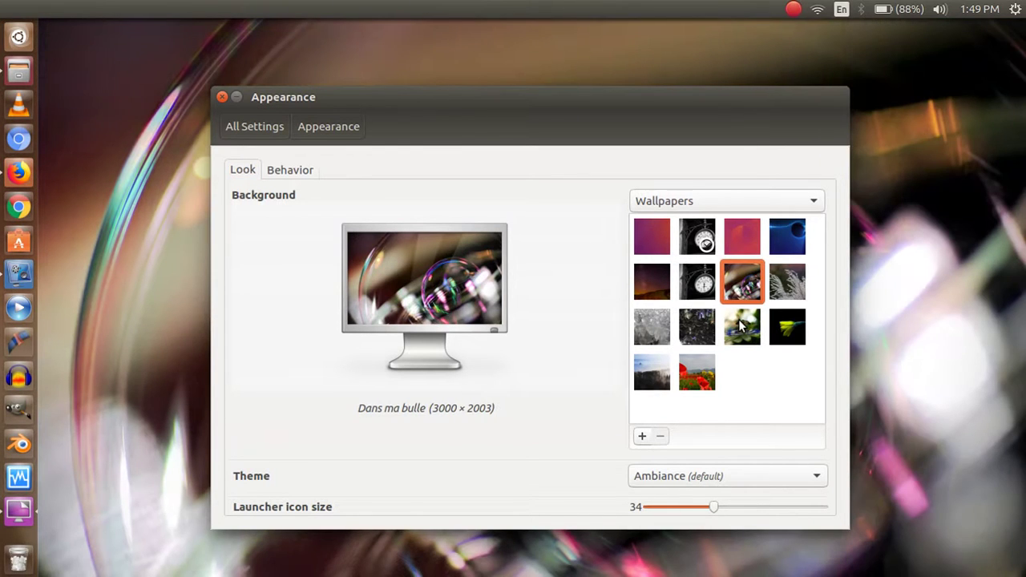
click(694, 358)
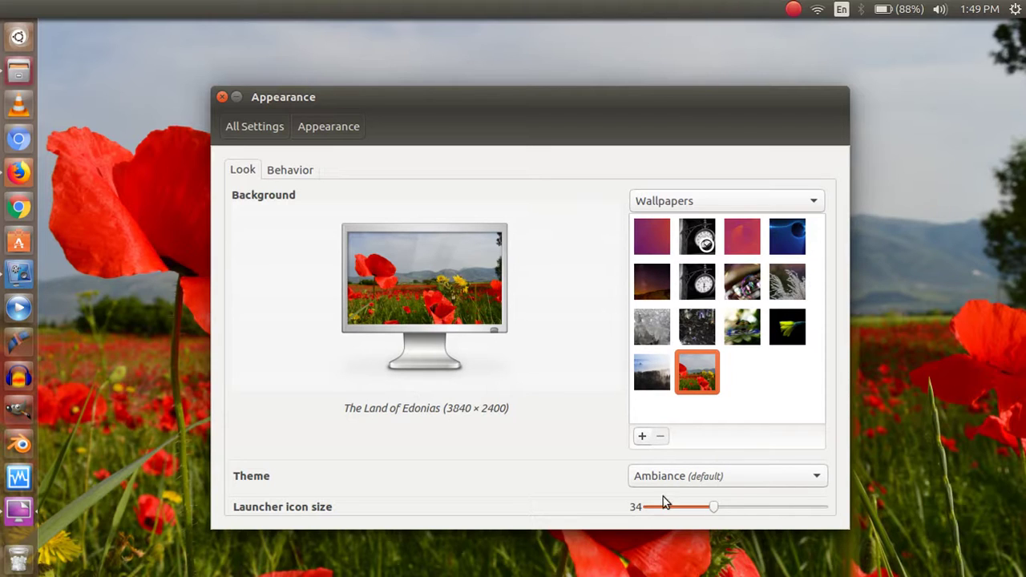
mouse_move(707, 513)
mouse_down()
mouse_move(697, 513)
mouse_move(713, 512)
mouse_up()
drag(715, 510, 699, 511)
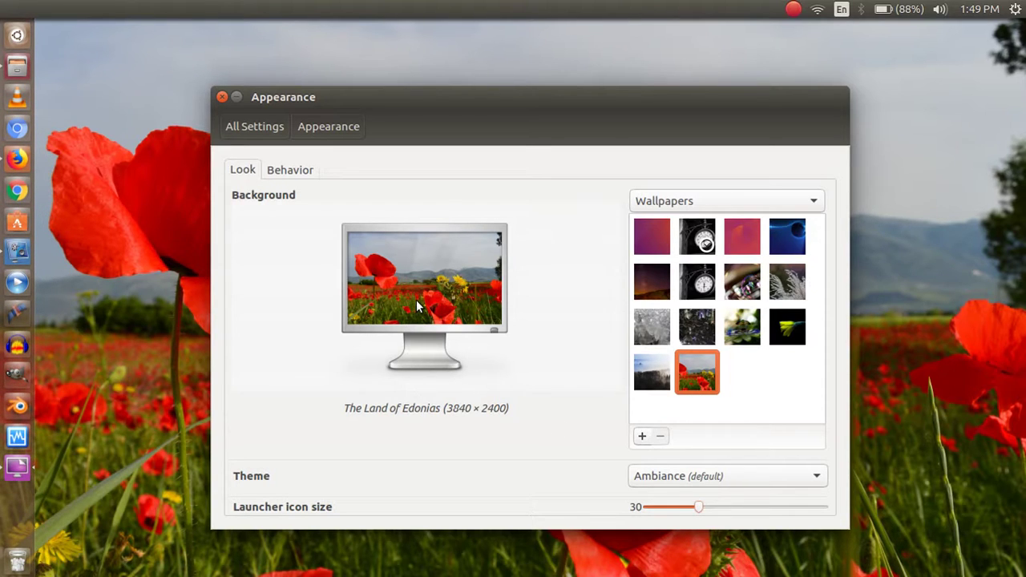
Try the Radiance and High Contrast themes and switch back to Ambiance (default)
click(642, 474)
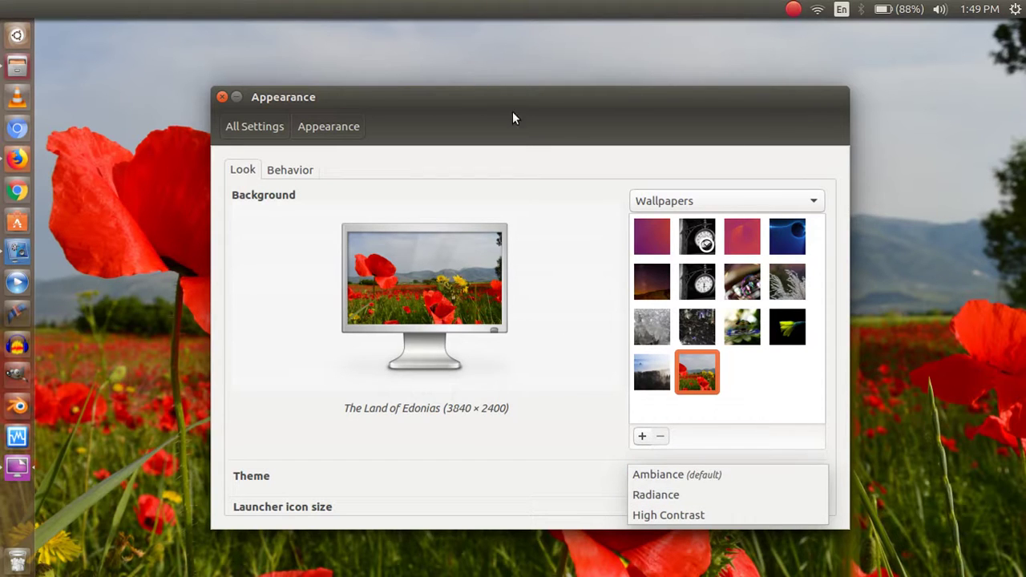
click(678, 497)
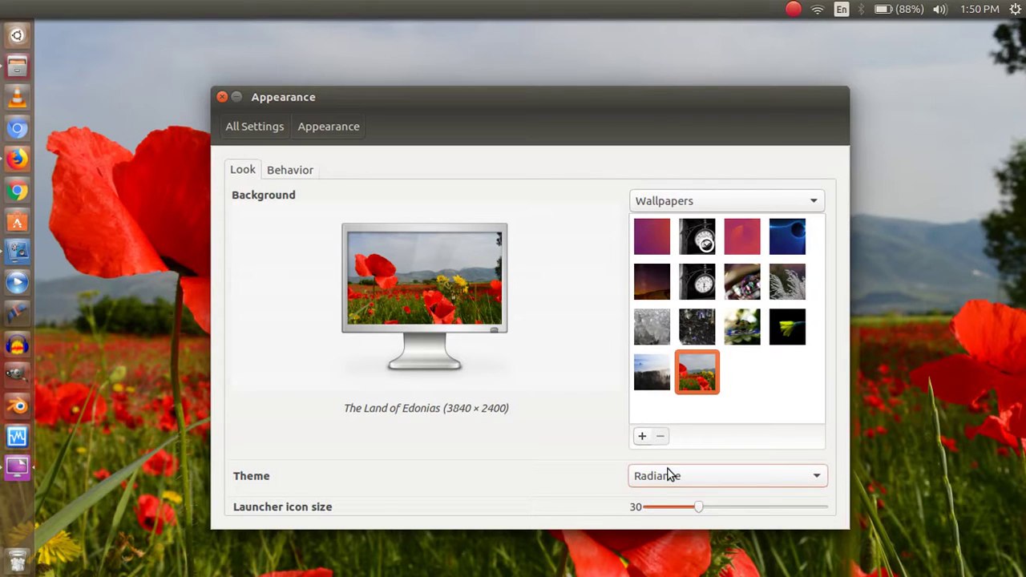
click(670, 475)
click(668, 492)
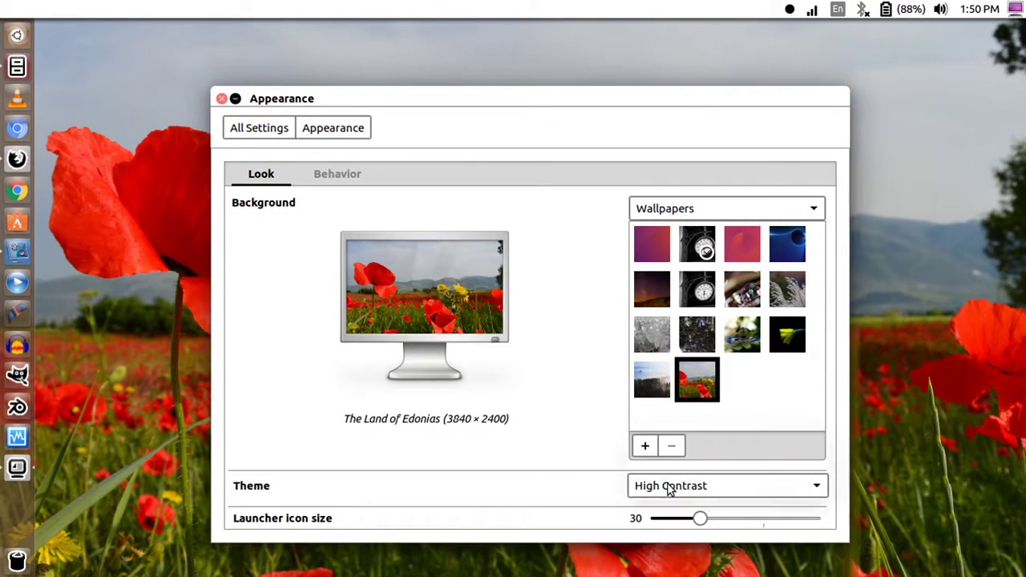
click(668, 486)
click(669, 446)
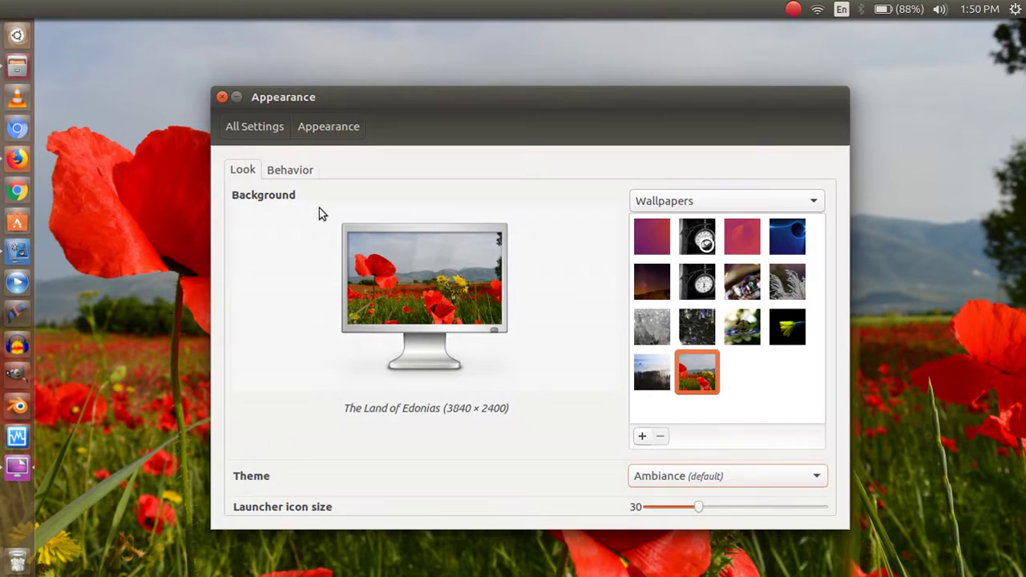
Adjust the screen brightness in the Brightness & Lock settings and return to the settings overview
click(254, 125)
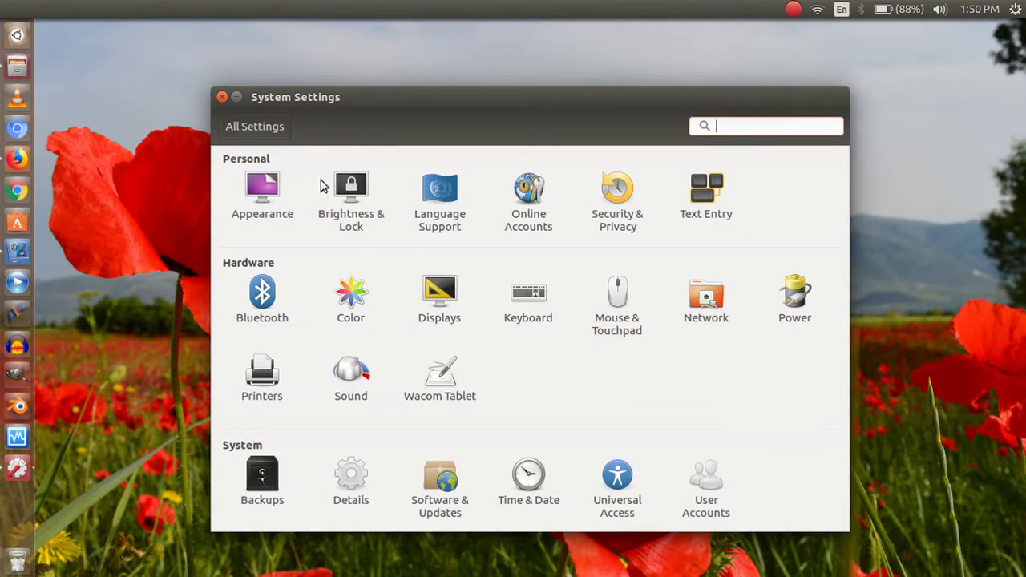
click(351, 201)
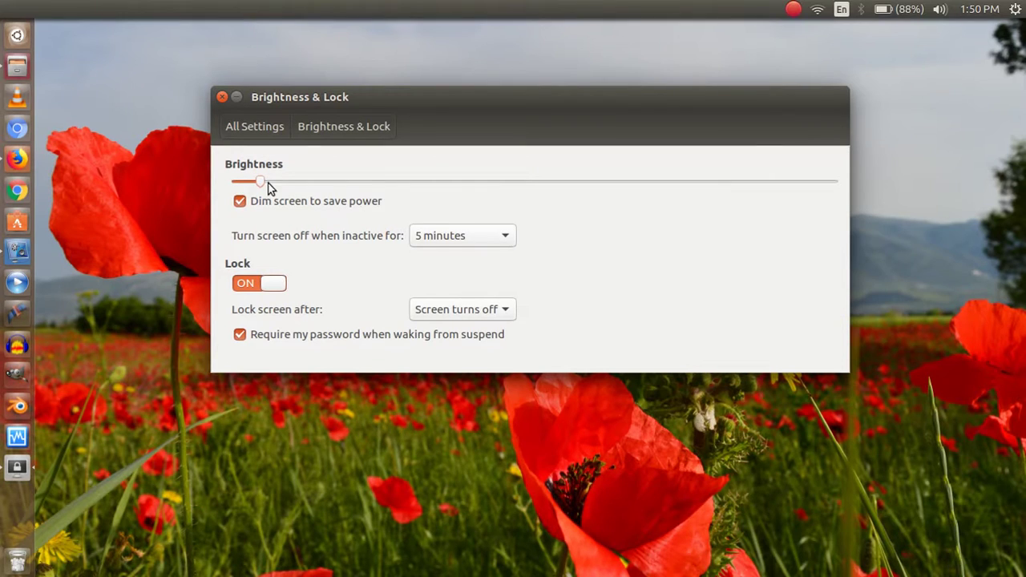
mouse_move(261, 183)
mouse_down()
mouse_move(310, 182)
mouse_move(259, 184)
mouse_up()
click(270, 125)
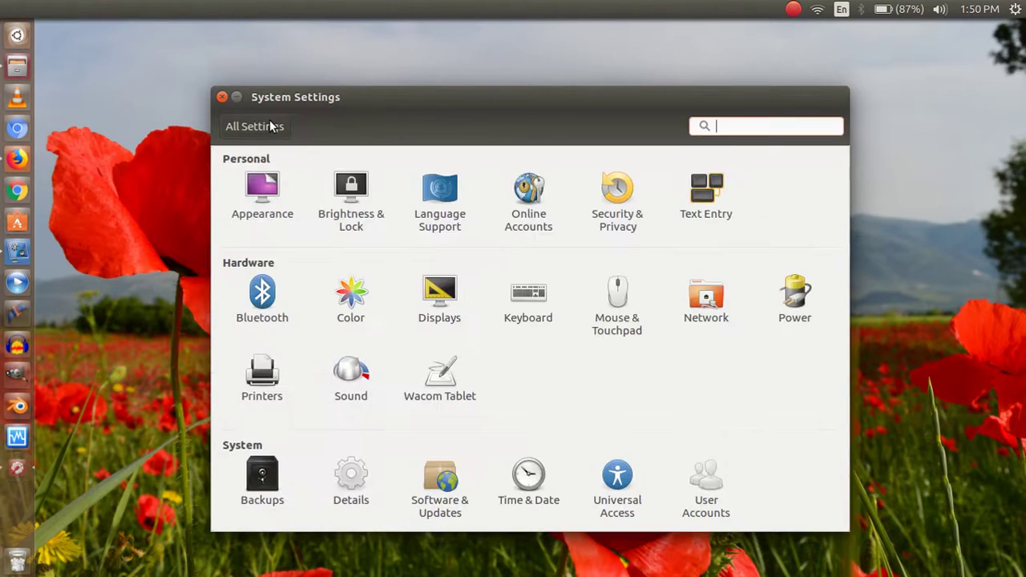
Review the Language Support settings, postponing the installation of missing language components, and view the Online Accounts settings
click(438, 205)
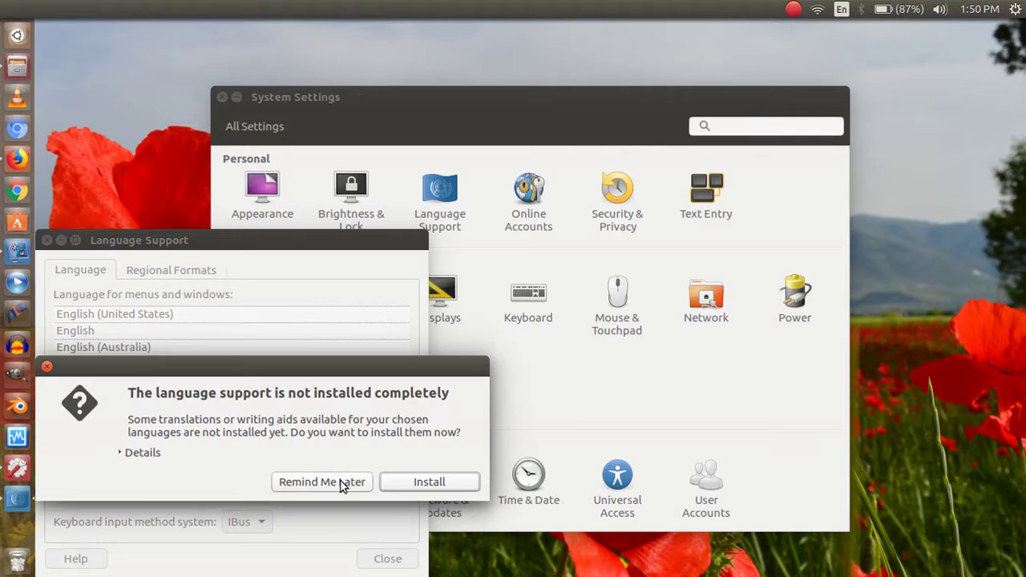
click(321, 481)
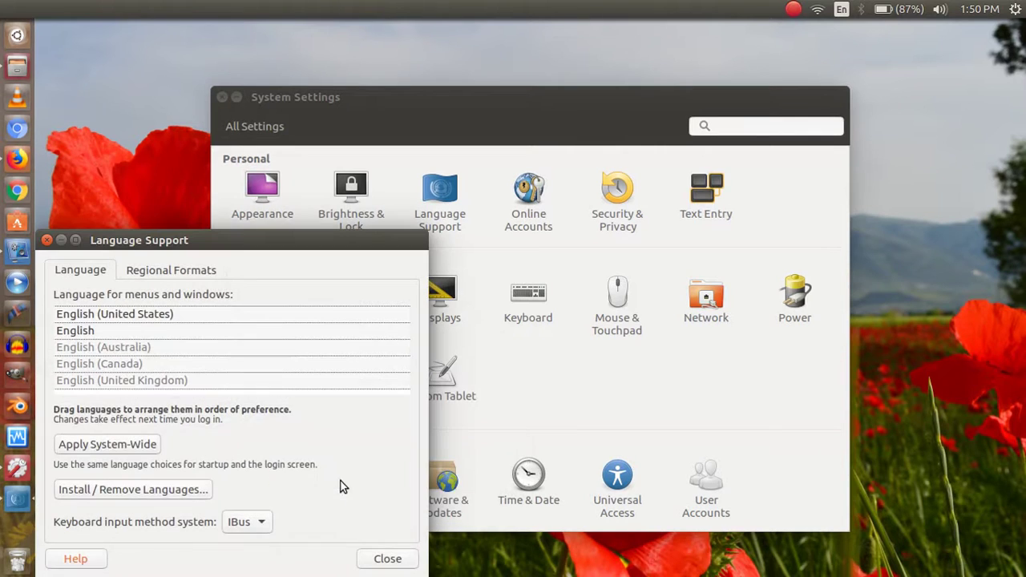
click(47, 241)
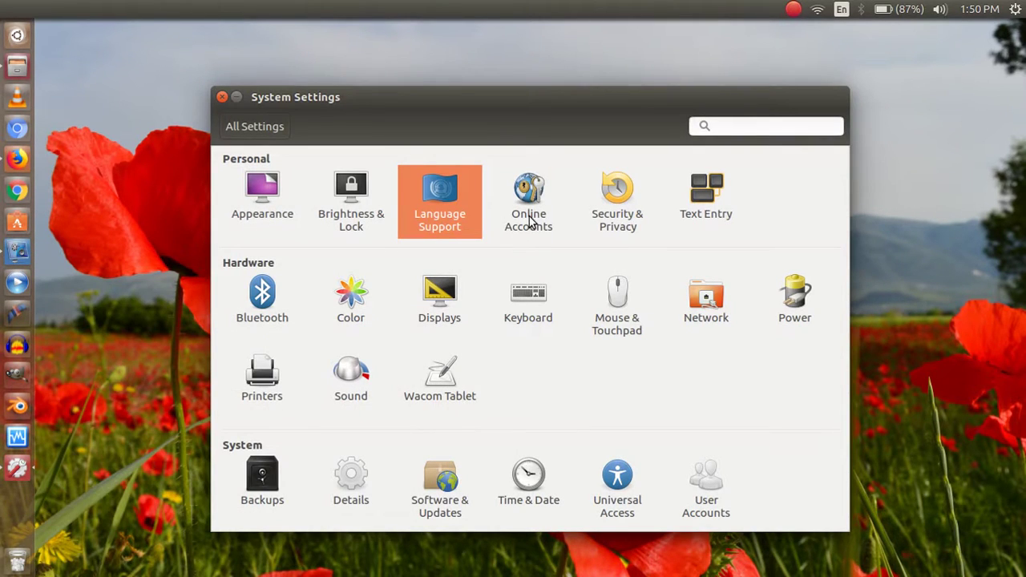
click(529, 217)
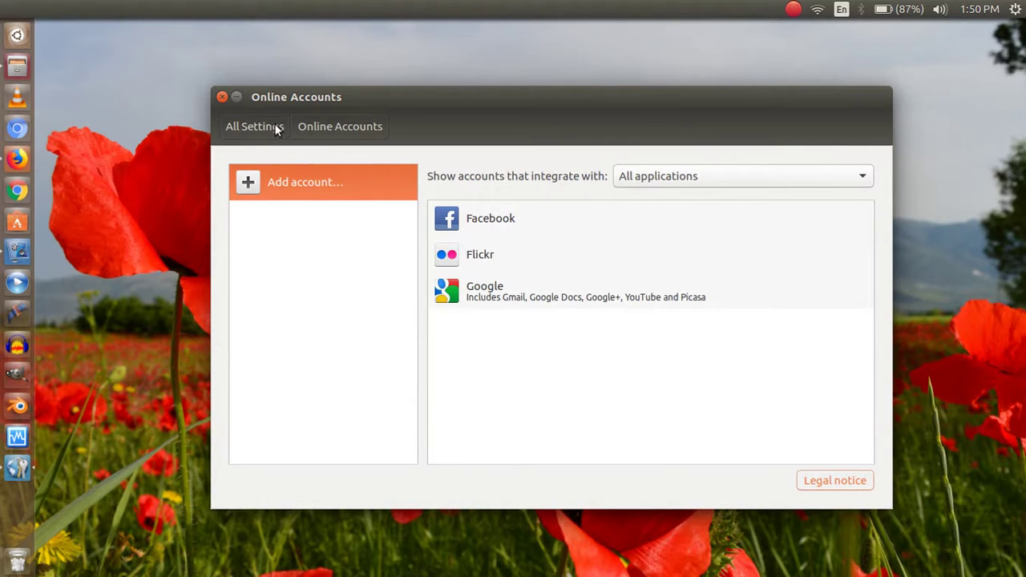
click(275, 126)
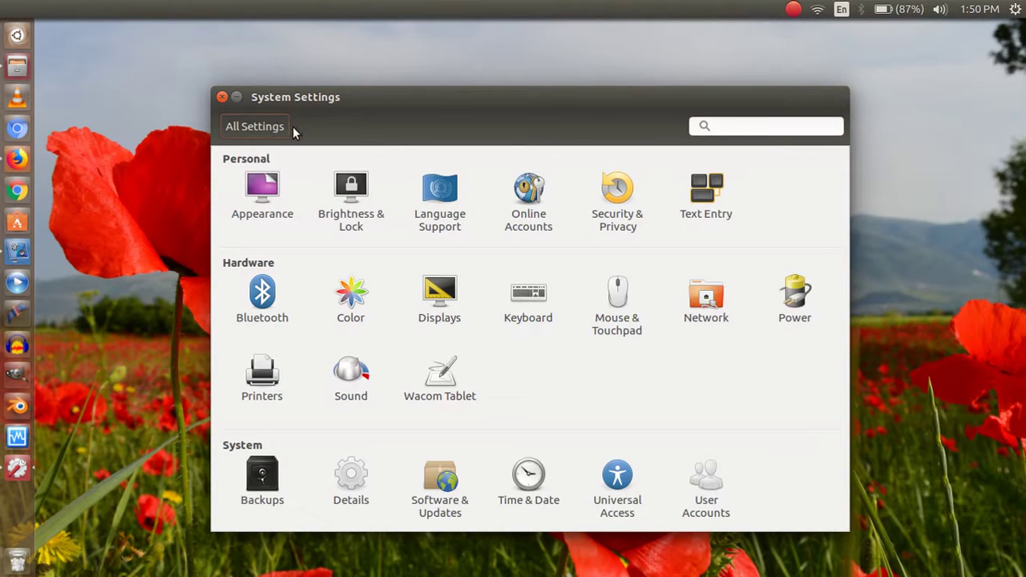
Review the Bluetooth and Color settings and return to the settings overview
click(262, 297)
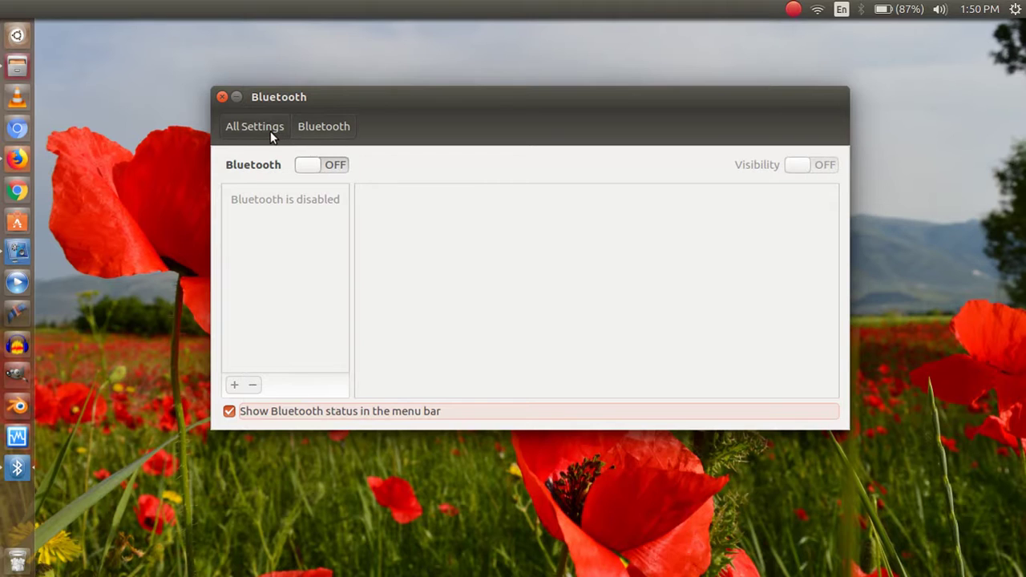
click(270, 136)
click(350, 305)
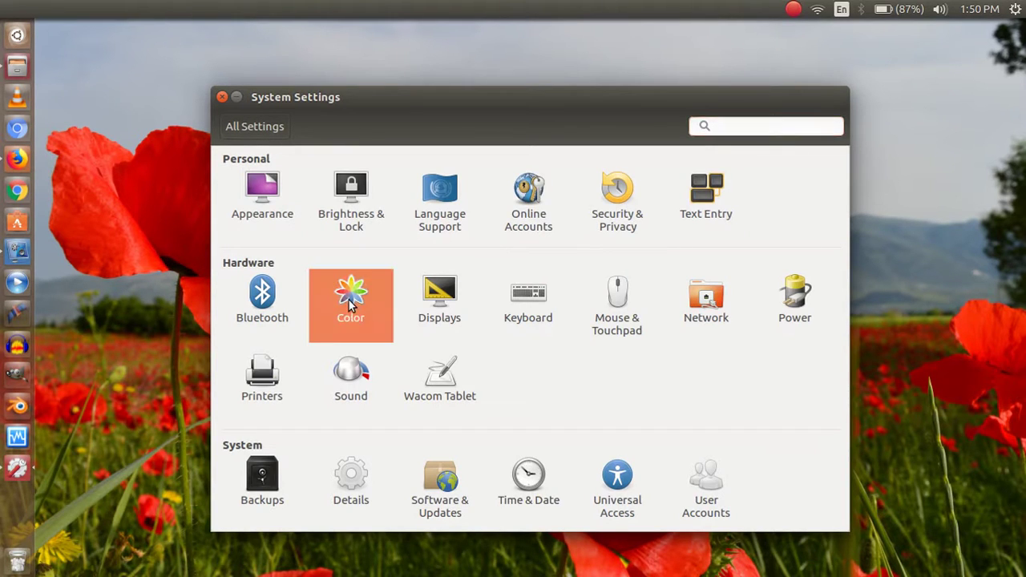
click(251, 122)
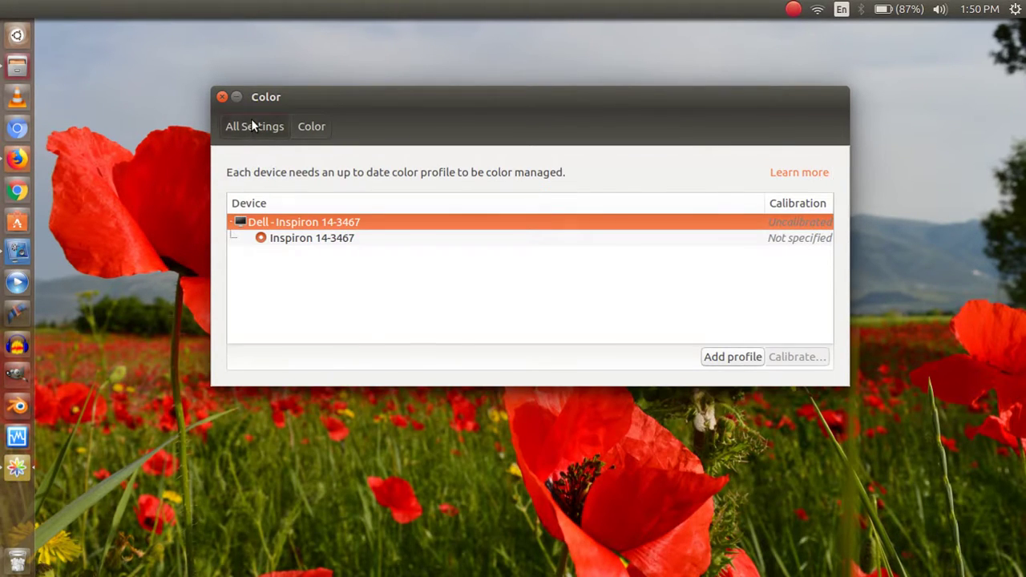
Check the built-in display's available resolutions in the Displays settings, keeping 1366 x 768 (16:9)
click(446, 296)
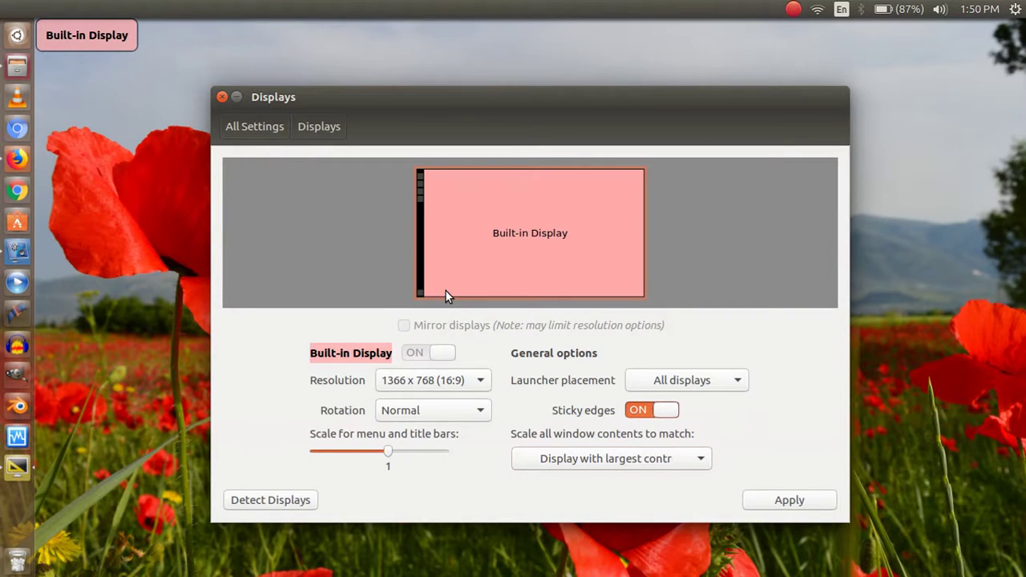
click(429, 379)
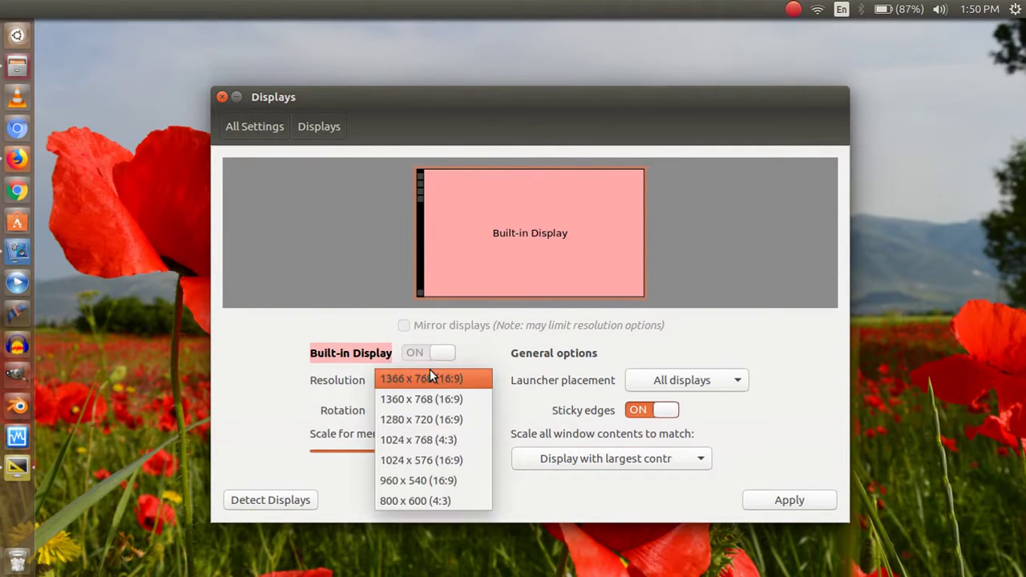
click(427, 375)
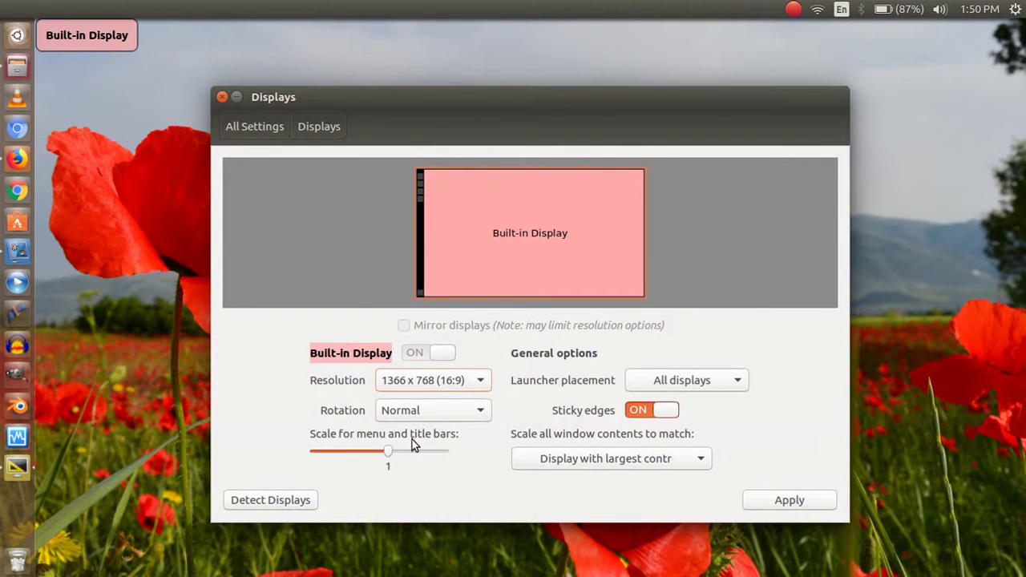
click(270, 128)
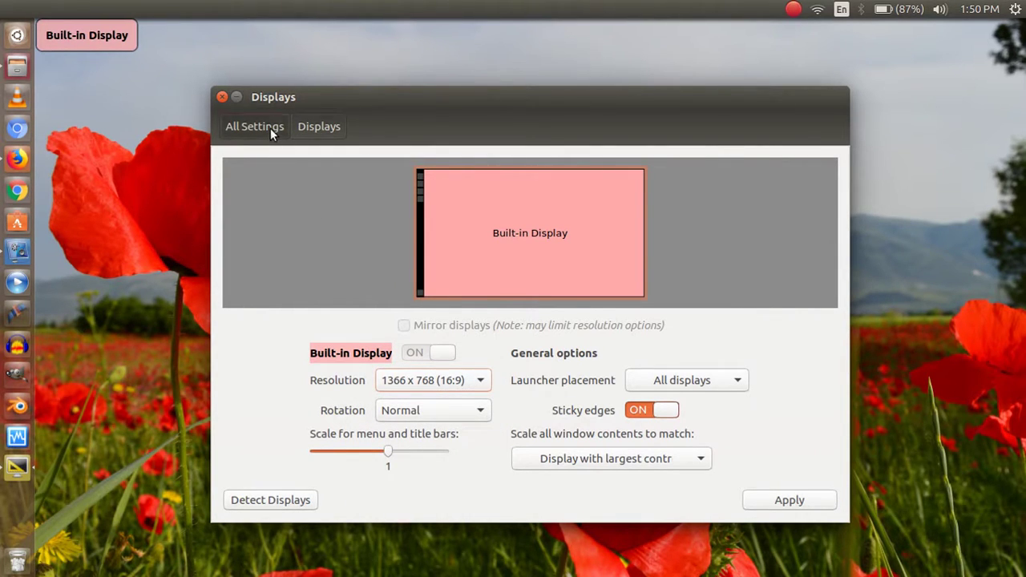
View the Keyboard and the Mouse & Touchpad settings and return to the settings overview
click(534, 315)
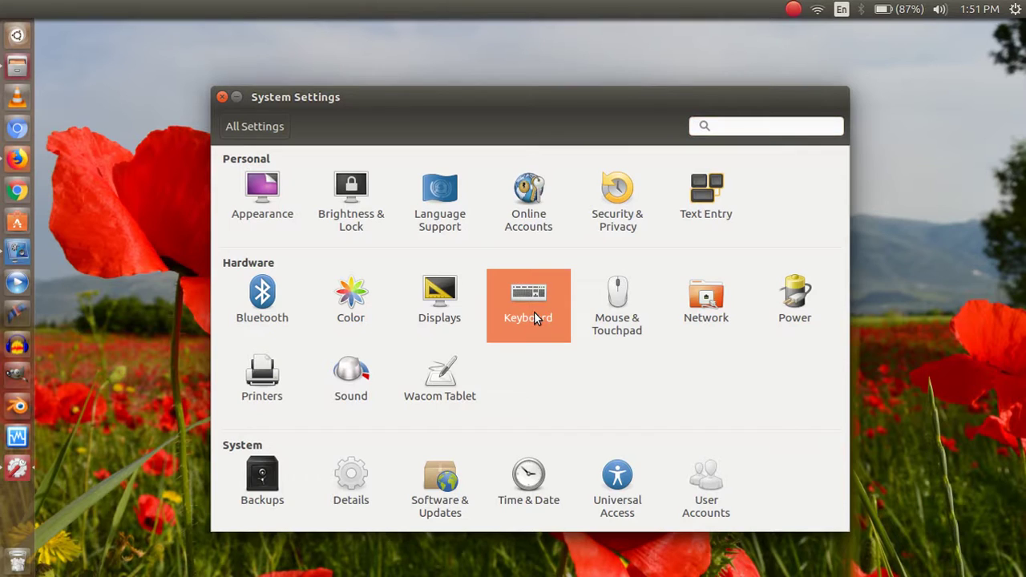
click(253, 131)
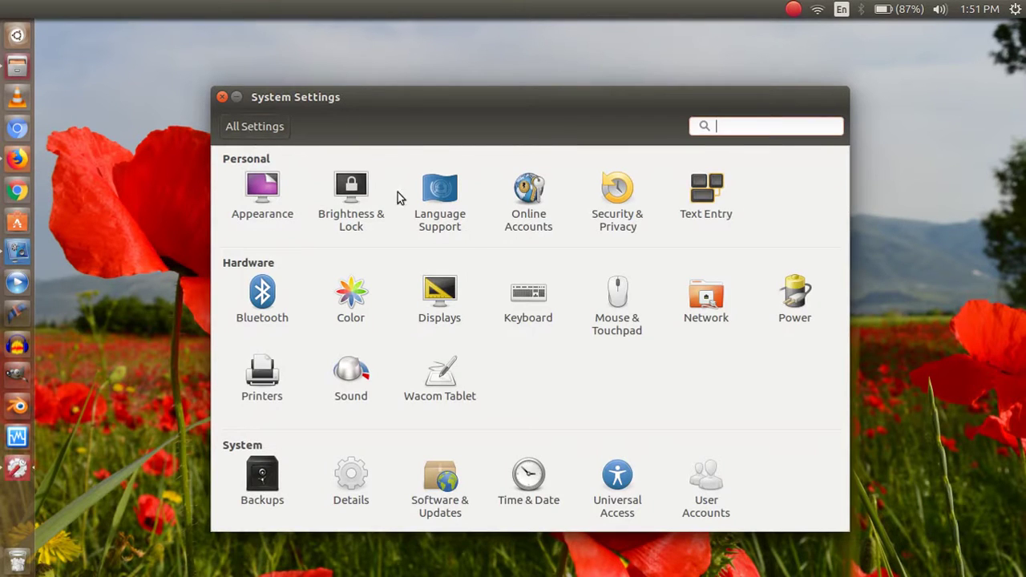
click(621, 311)
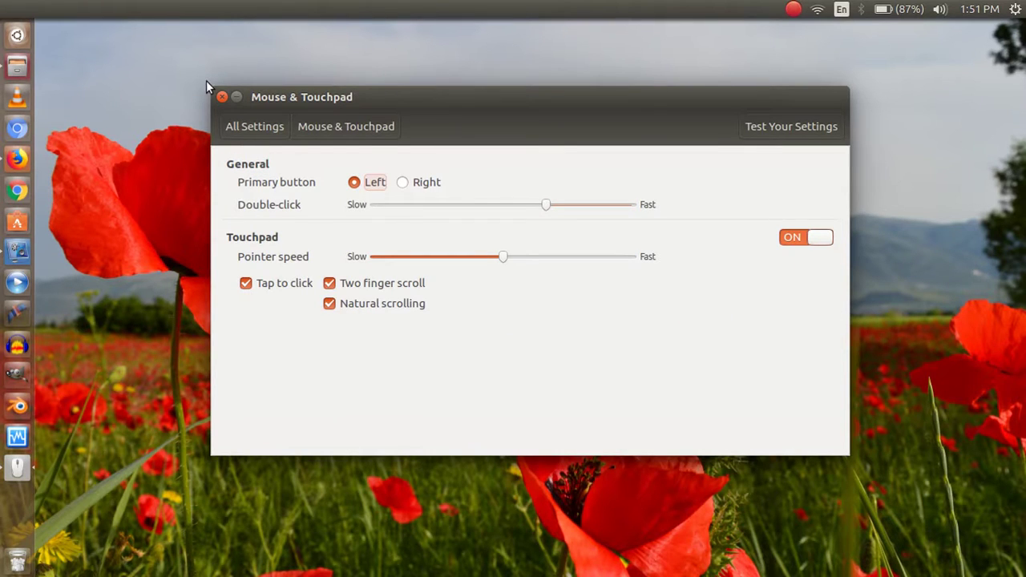
click(265, 128)
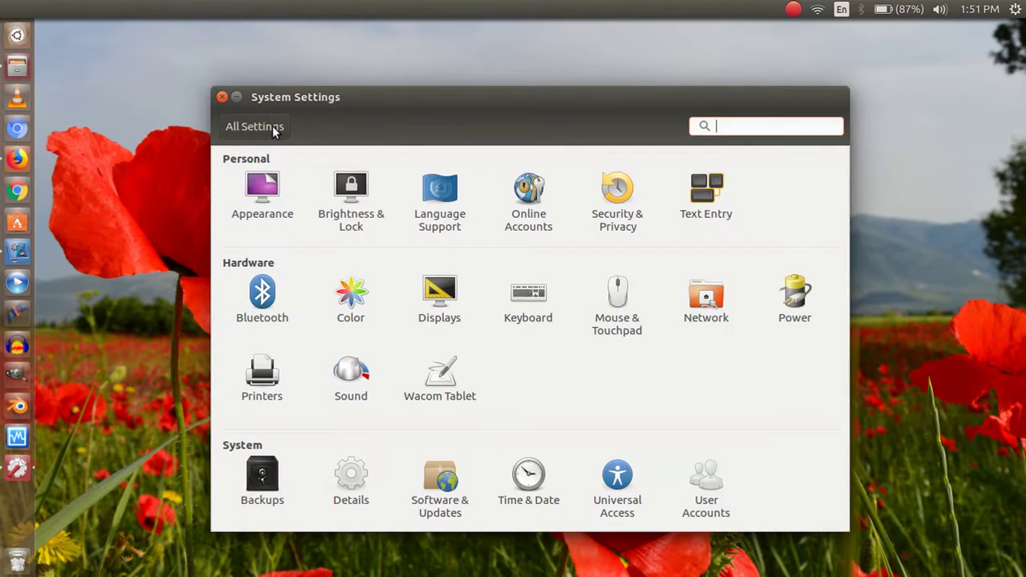
View the Network and Power settings and return to the settings overview
click(703, 300)
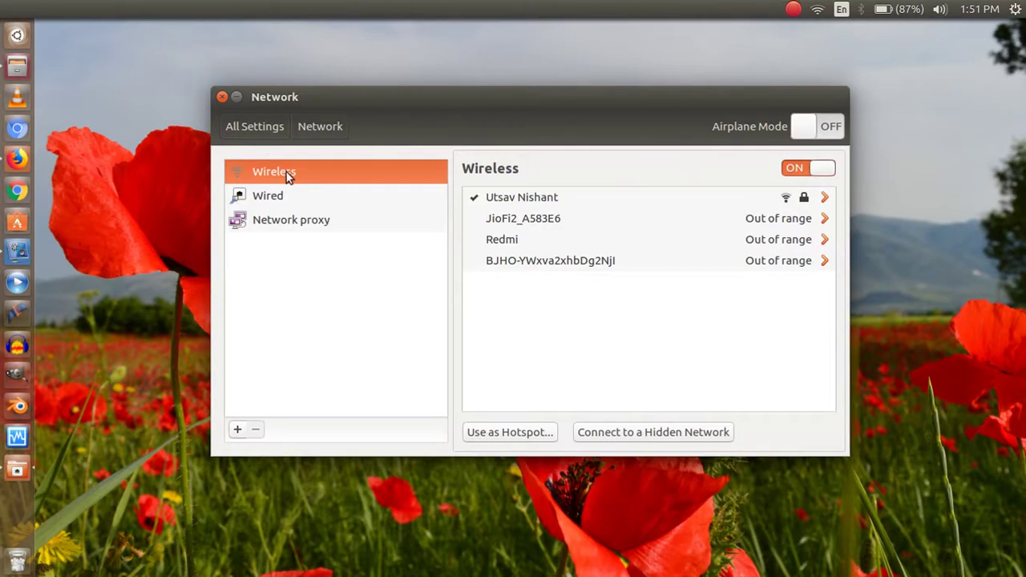
click(248, 125)
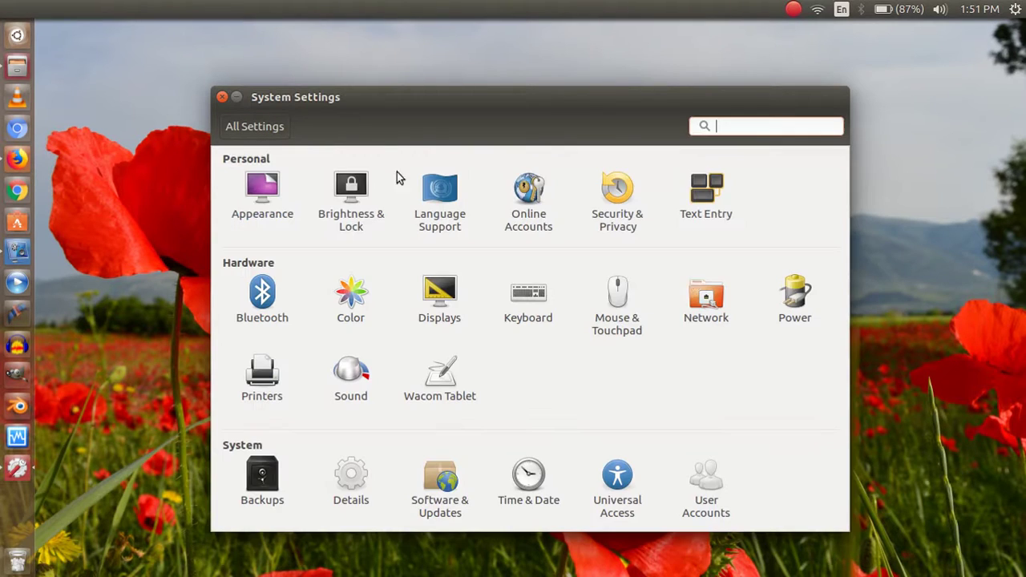
click(783, 305)
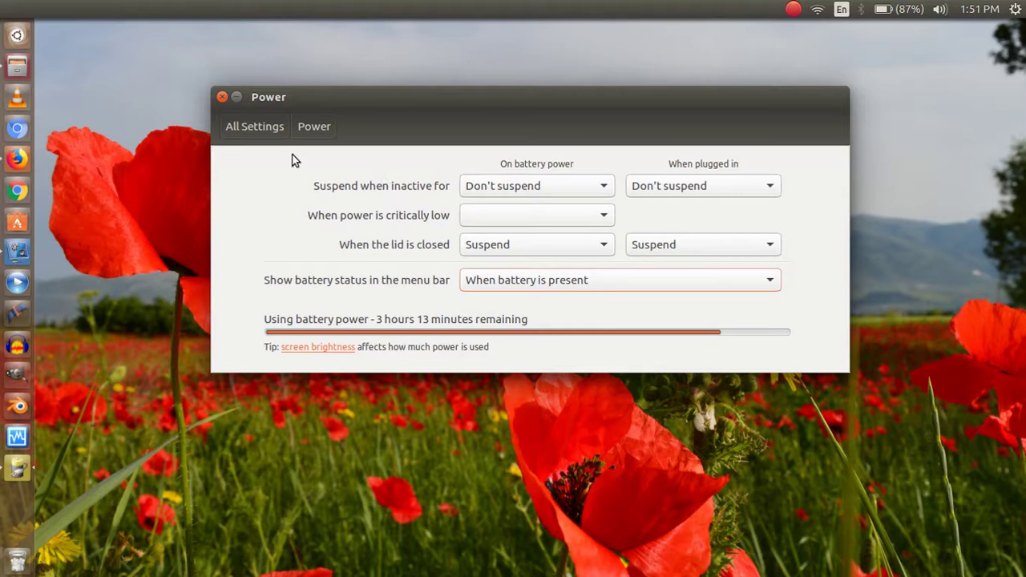
click(273, 131)
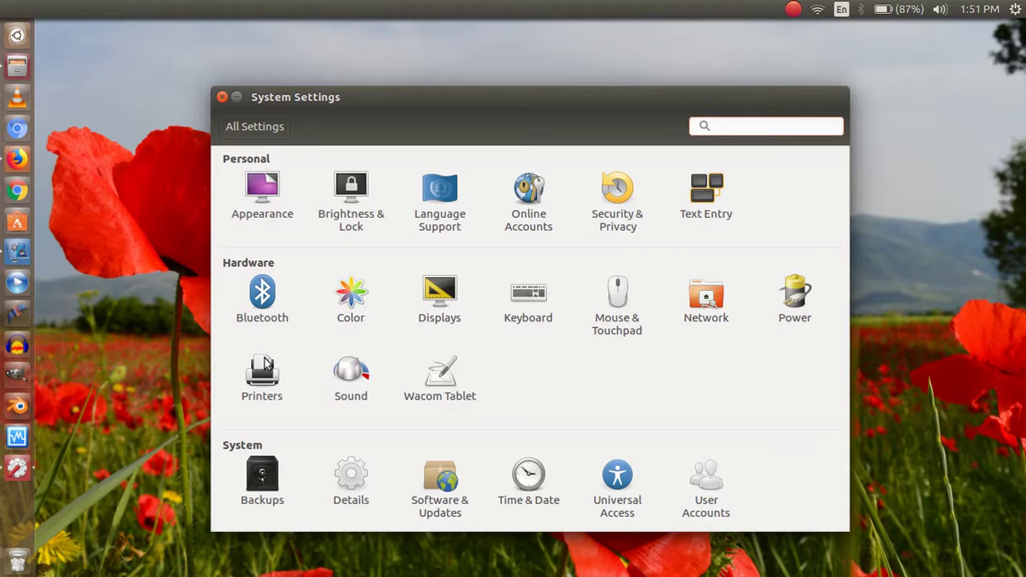
Open the Printers settings, view the Sound output settings, and return to the settings overview
click(269, 380)
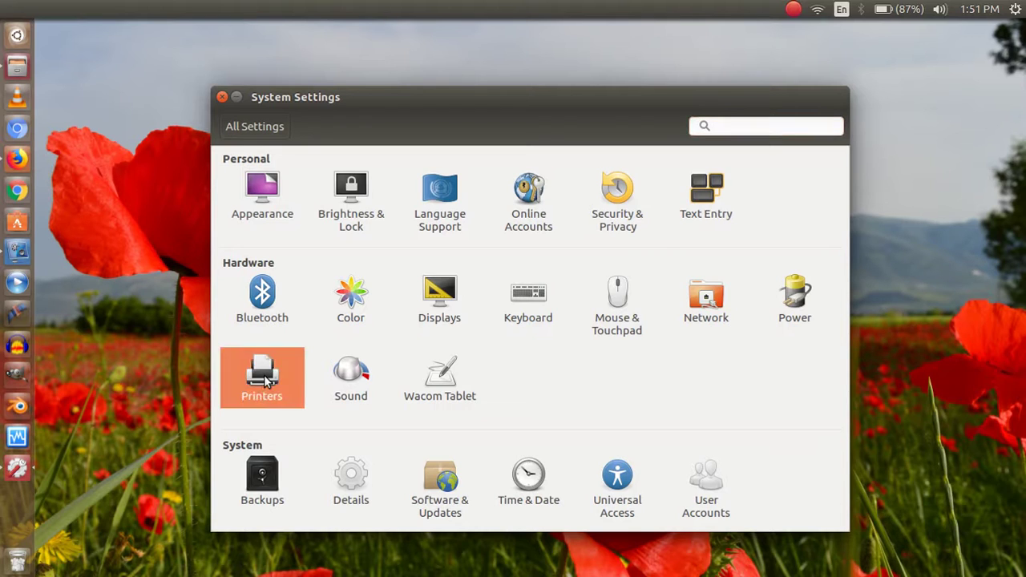
click(351, 367)
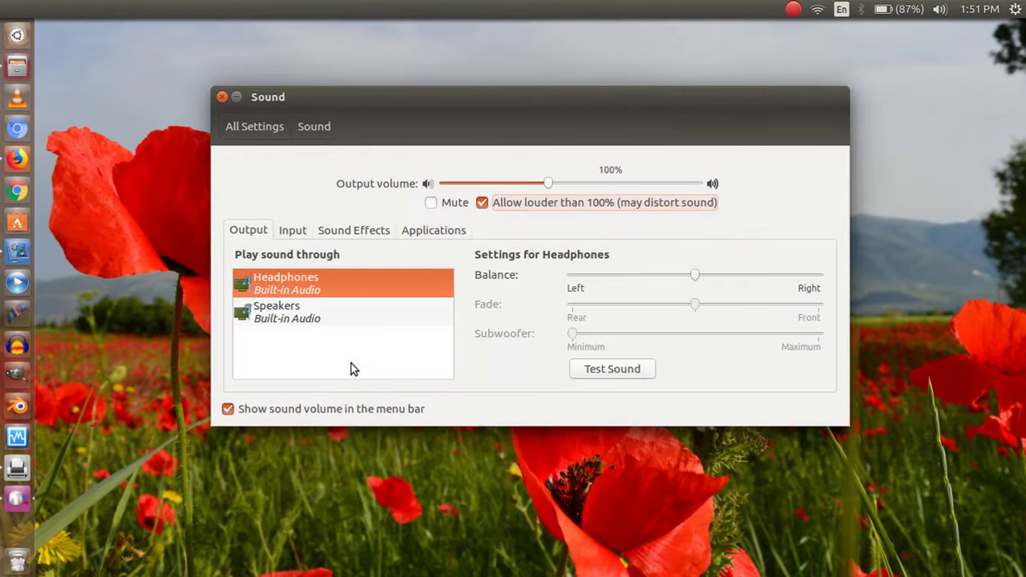
click(256, 127)
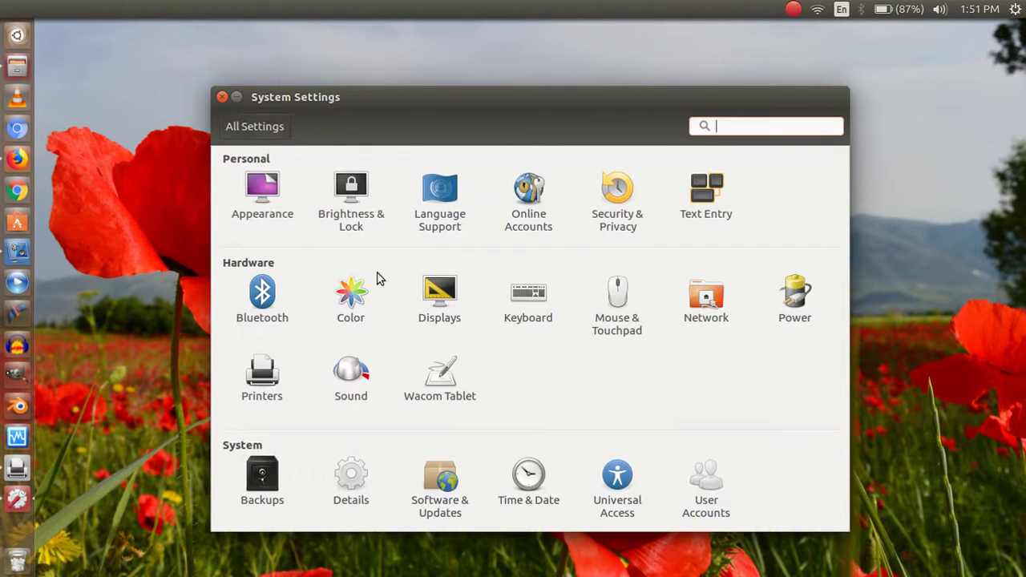
View the Wacom Tablet settings and return to the settings overview
click(437, 373)
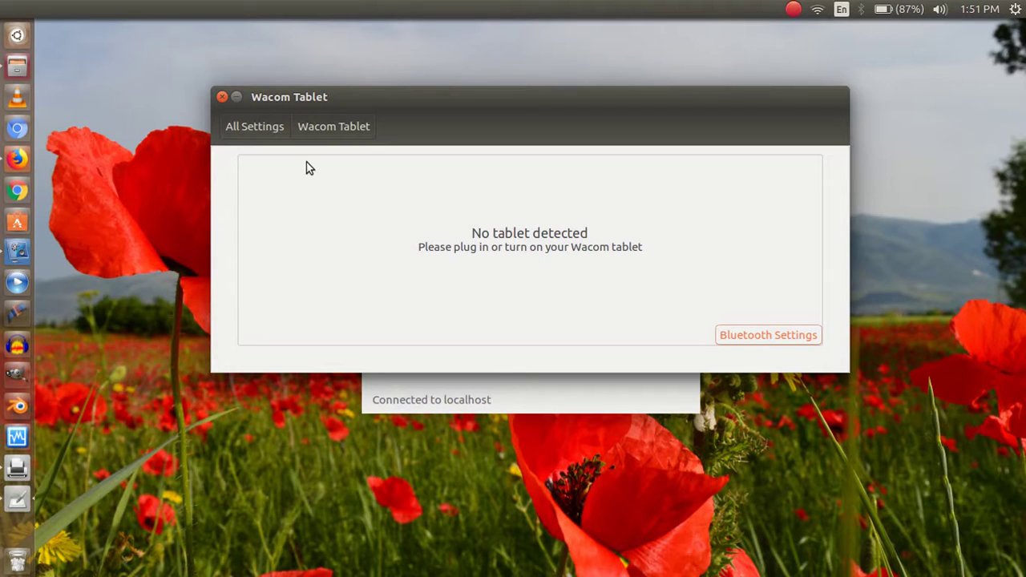
click(256, 125)
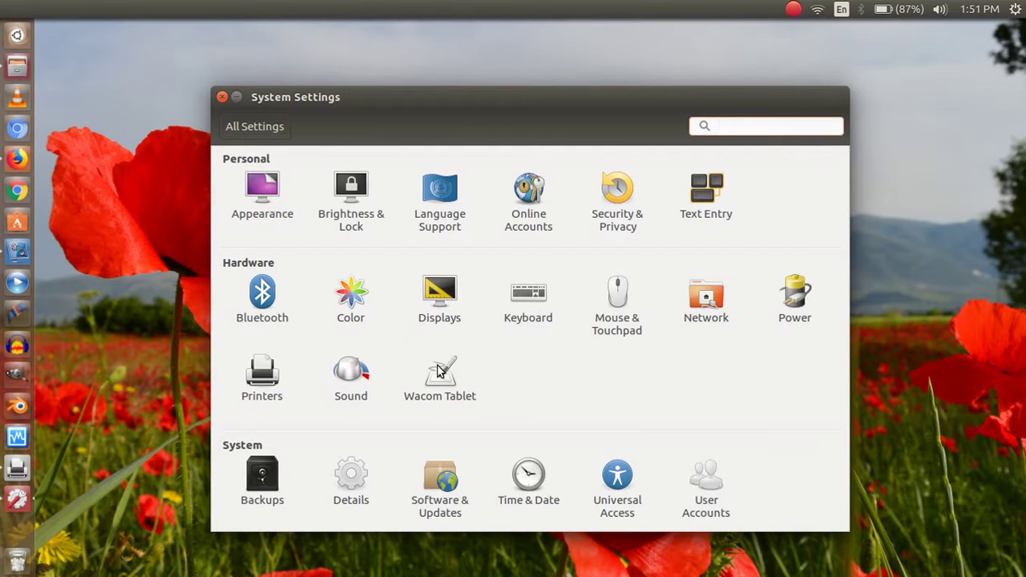
click(441, 375)
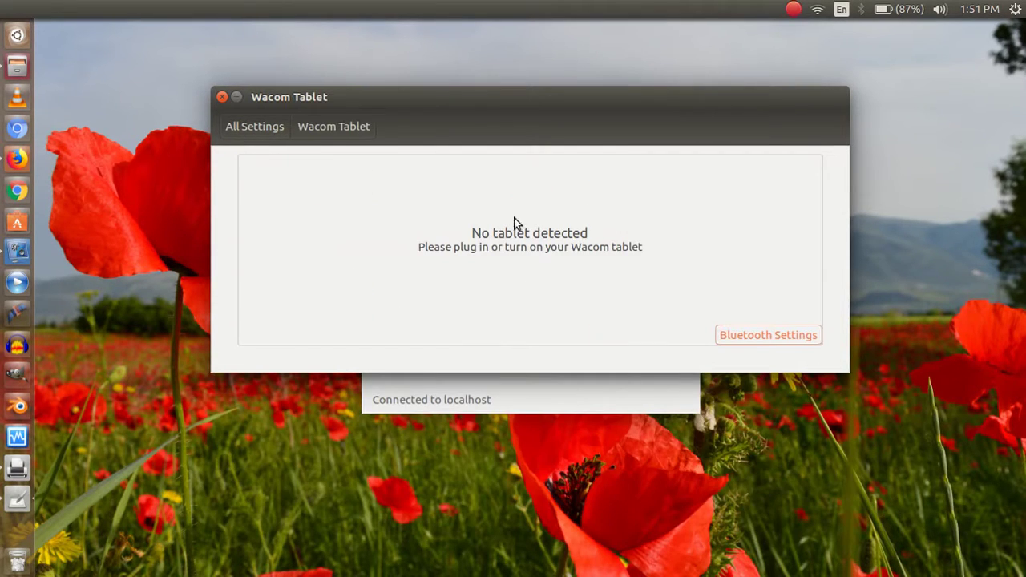
click(283, 125)
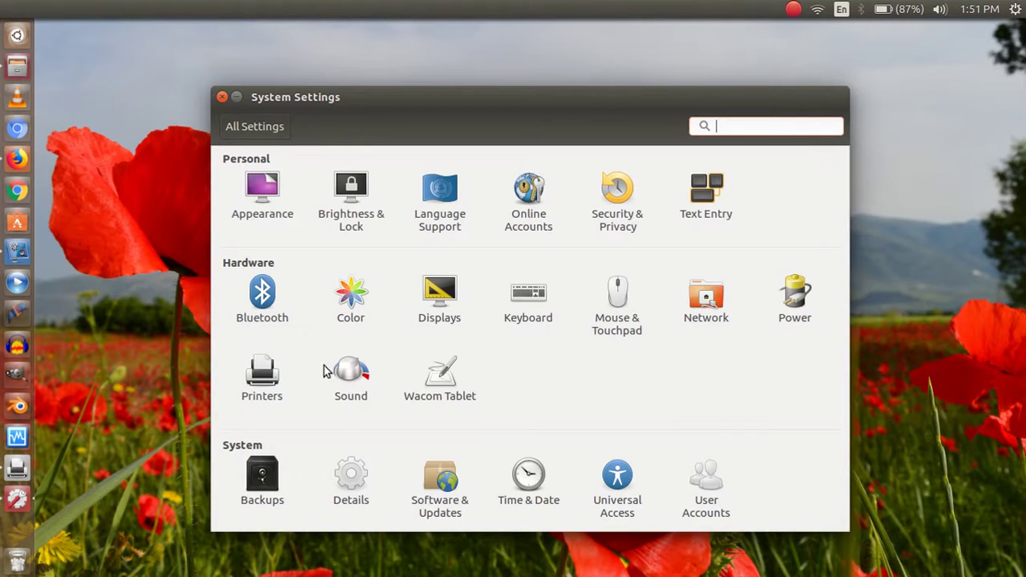
View the Backups overview, return to all settings, and check the Ubuntu Software sources in Software & Updates before closing it
click(262, 478)
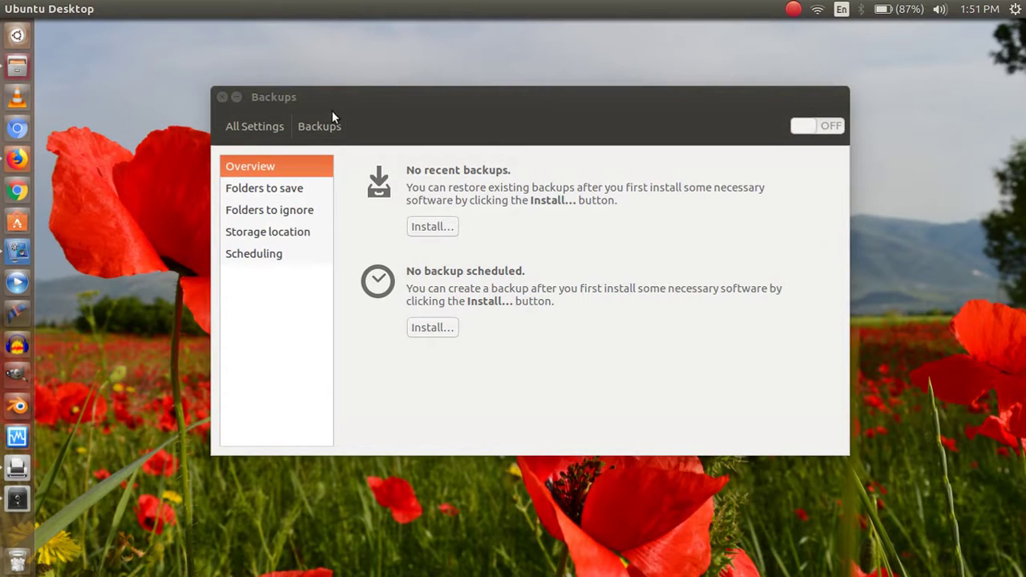
click(272, 124)
click(260, 484)
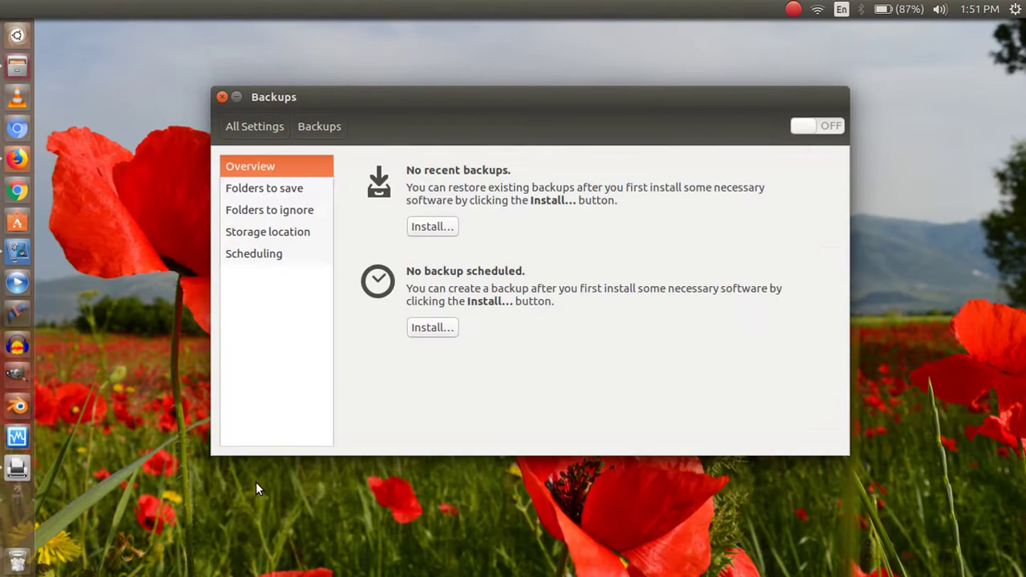
click(256, 128)
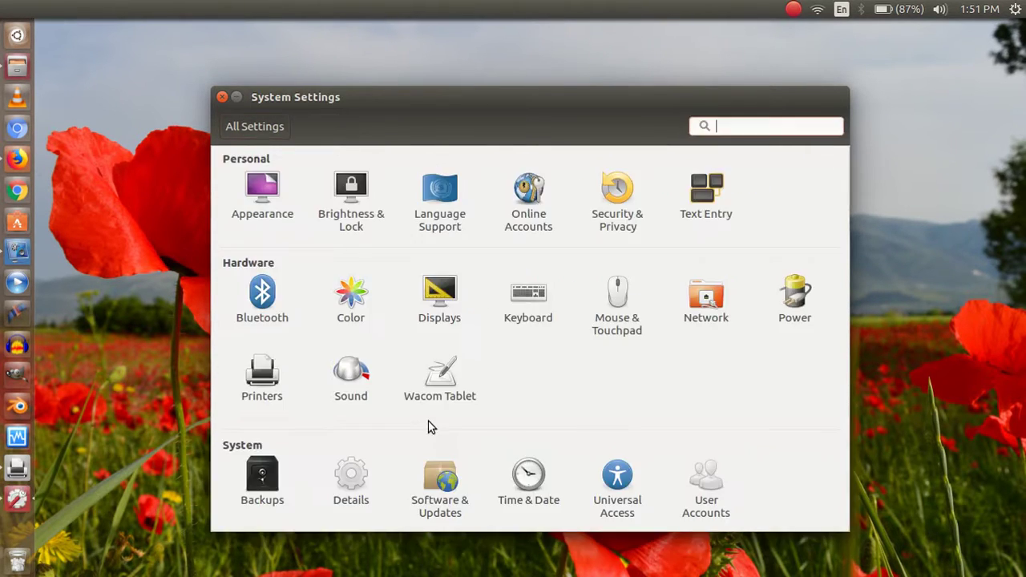
click(440, 474)
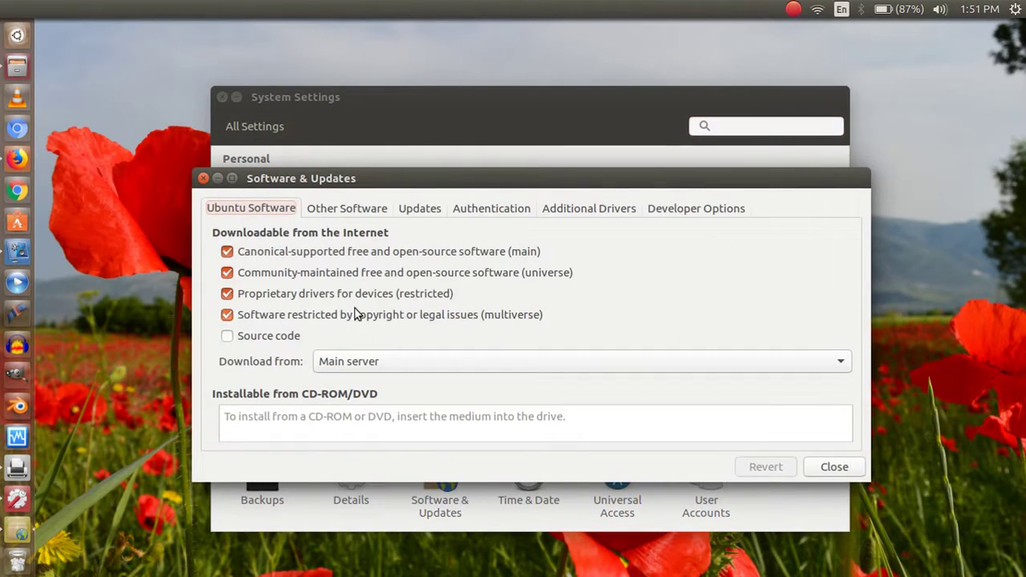
click(203, 178)
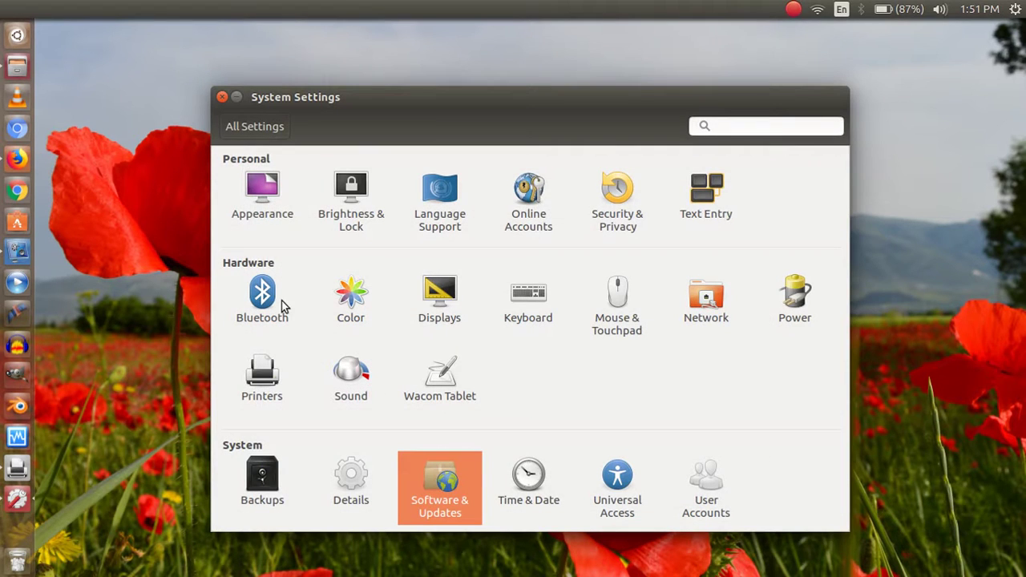
Review the Overview, Default Applications, Removable Media and Legal Notice sections of the system Details, and return to the settings overview
click(342, 478)
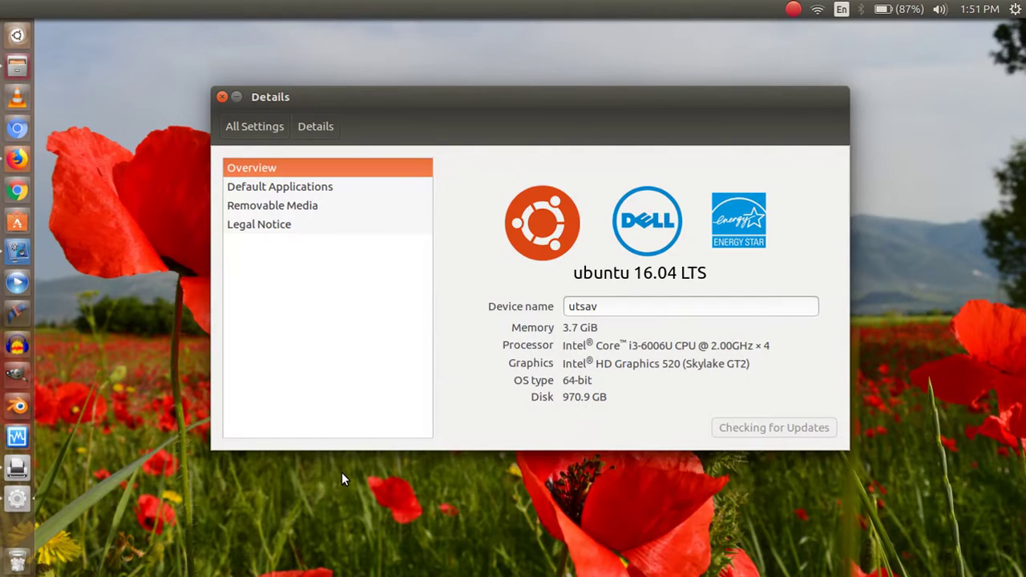
click(248, 128)
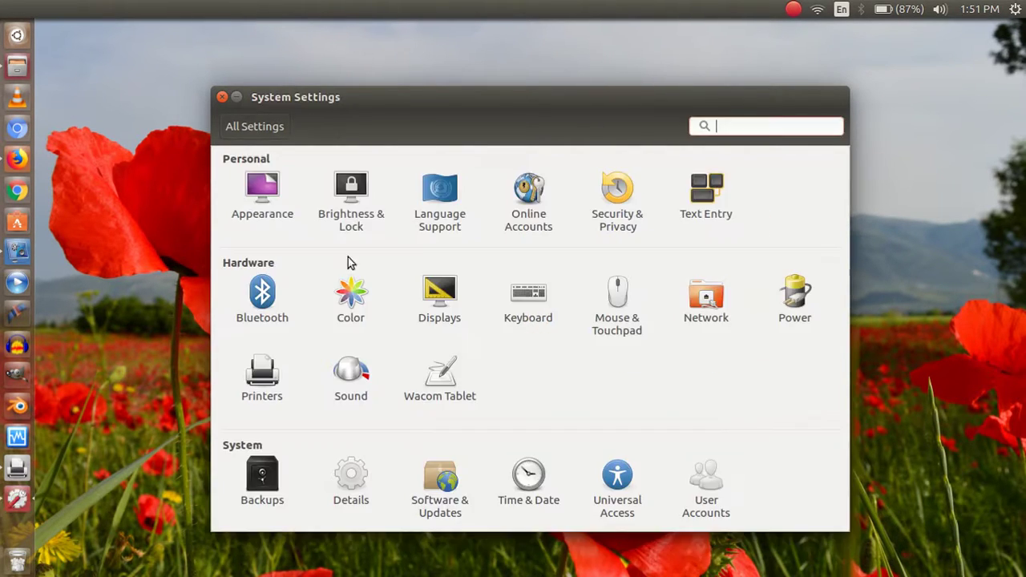
click(361, 473)
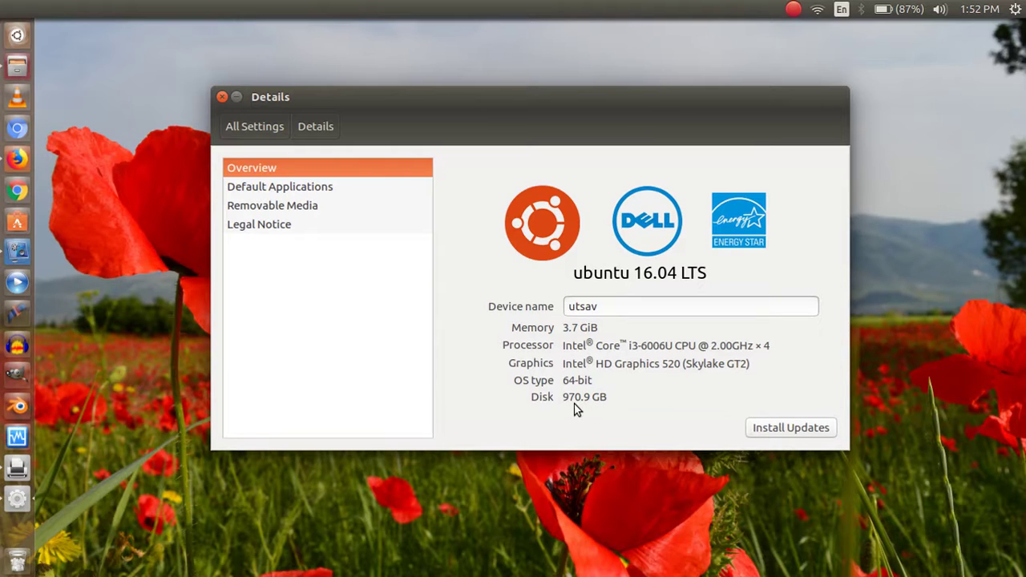
click(295, 191)
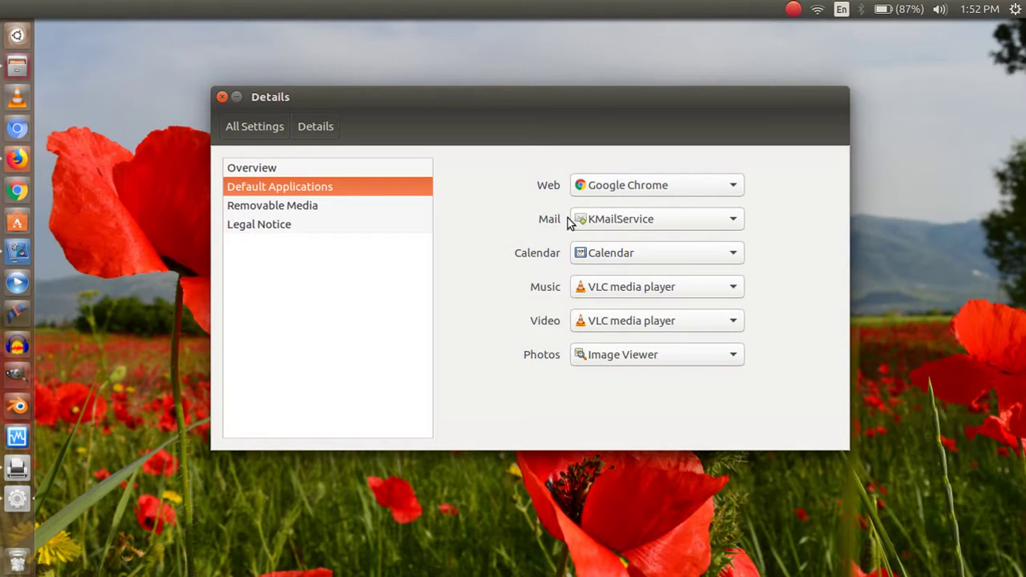
click(311, 208)
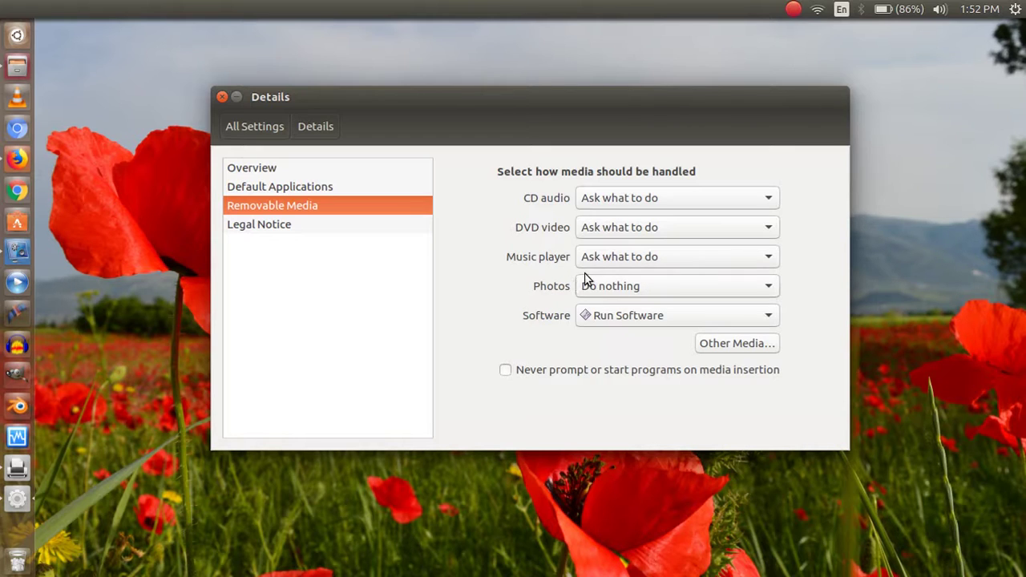
click(277, 226)
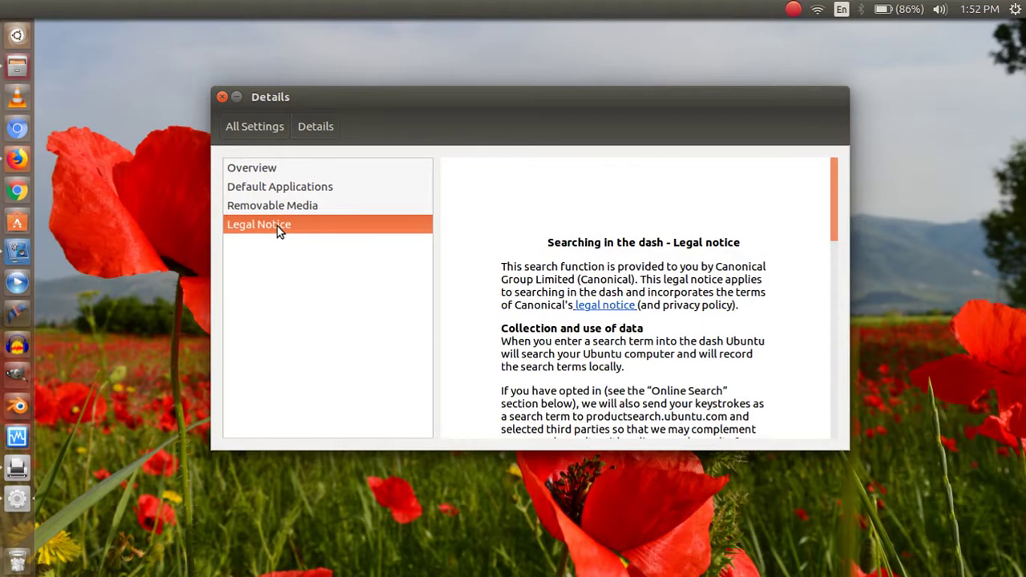
scroll(574, 279, down, 10)
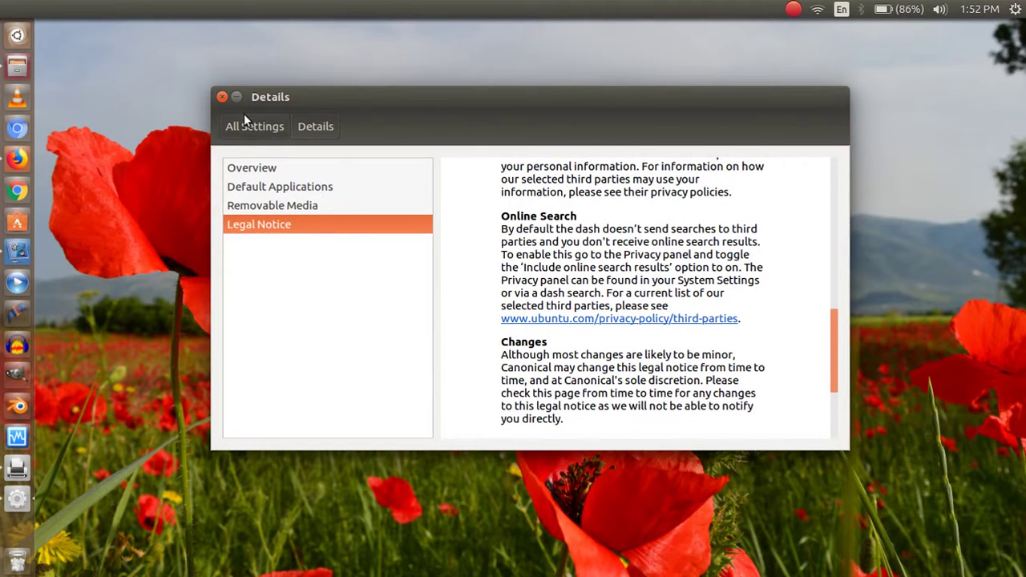
click(245, 120)
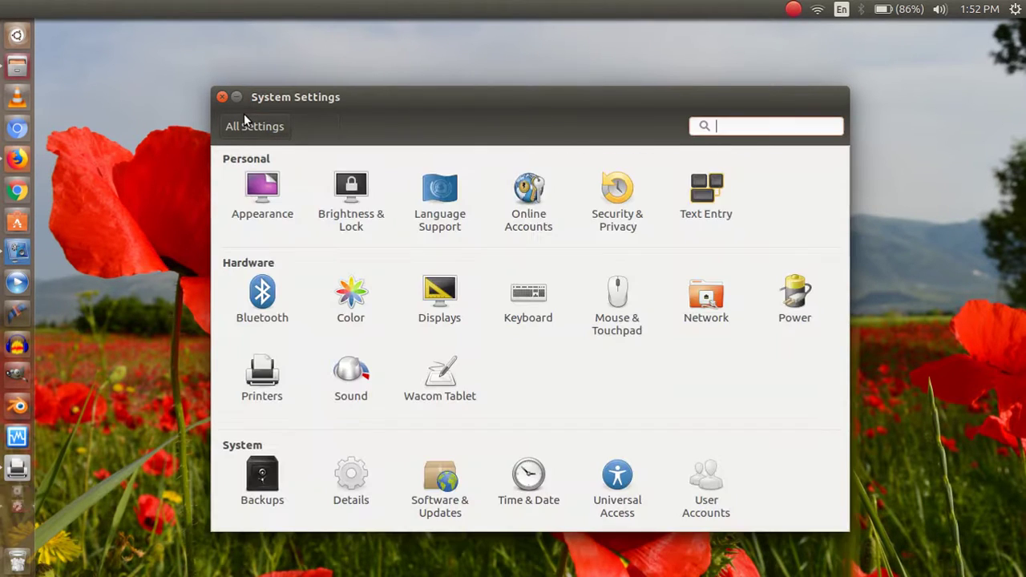
View the User Accounts settings, and close the System Settings and Printers windows
click(702, 479)
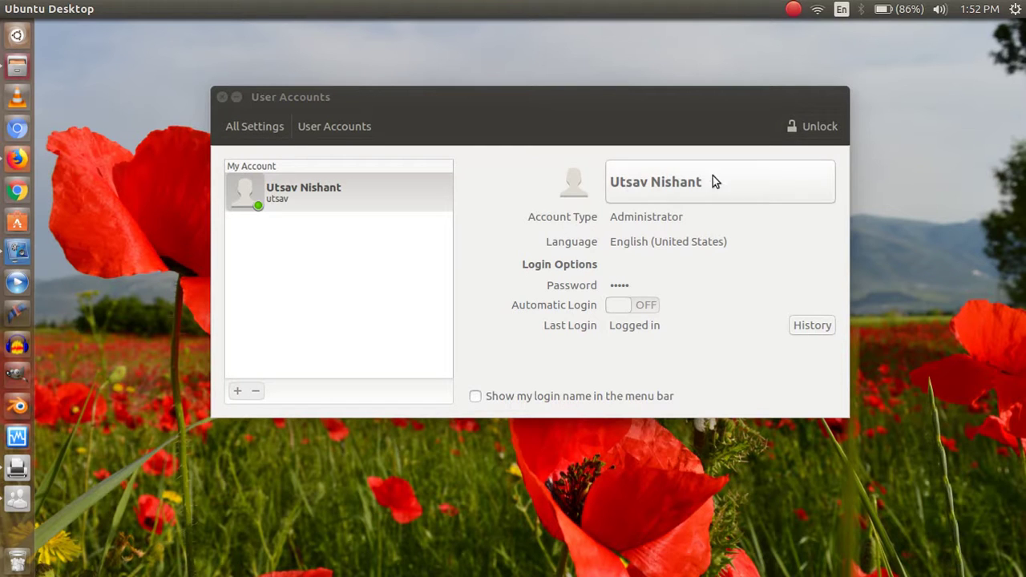
click(253, 128)
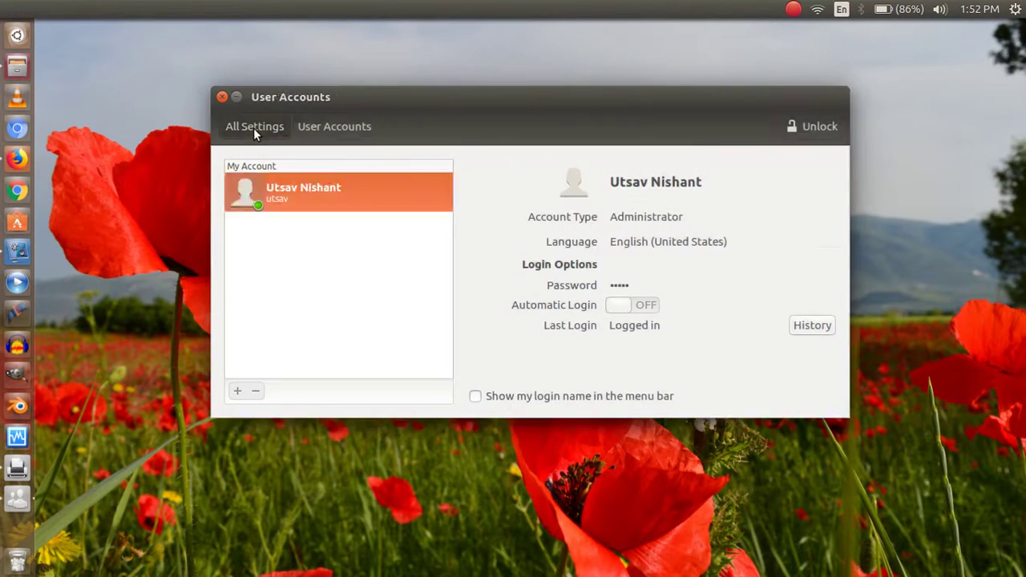
click(222, 97)
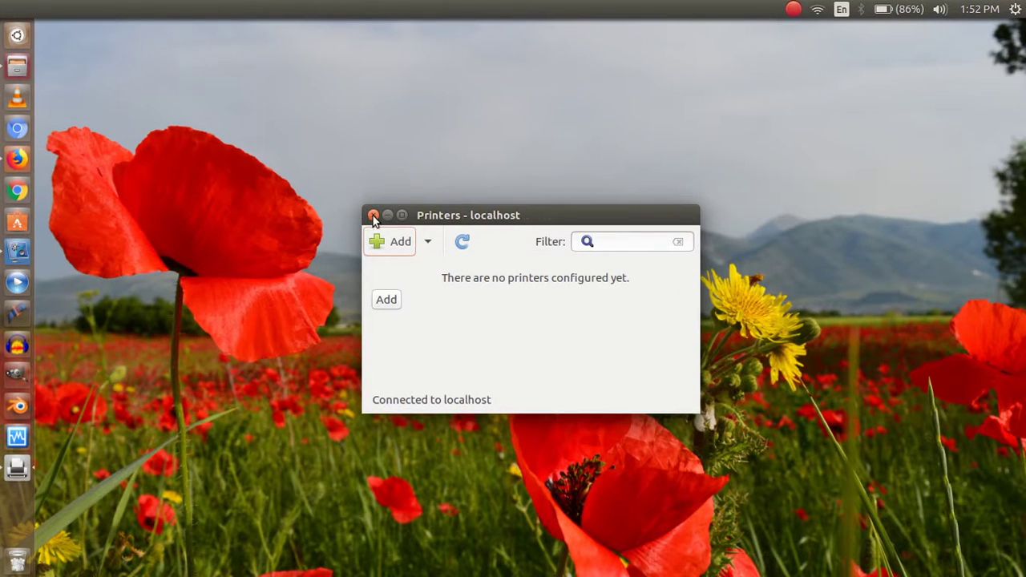
click(373, 215)
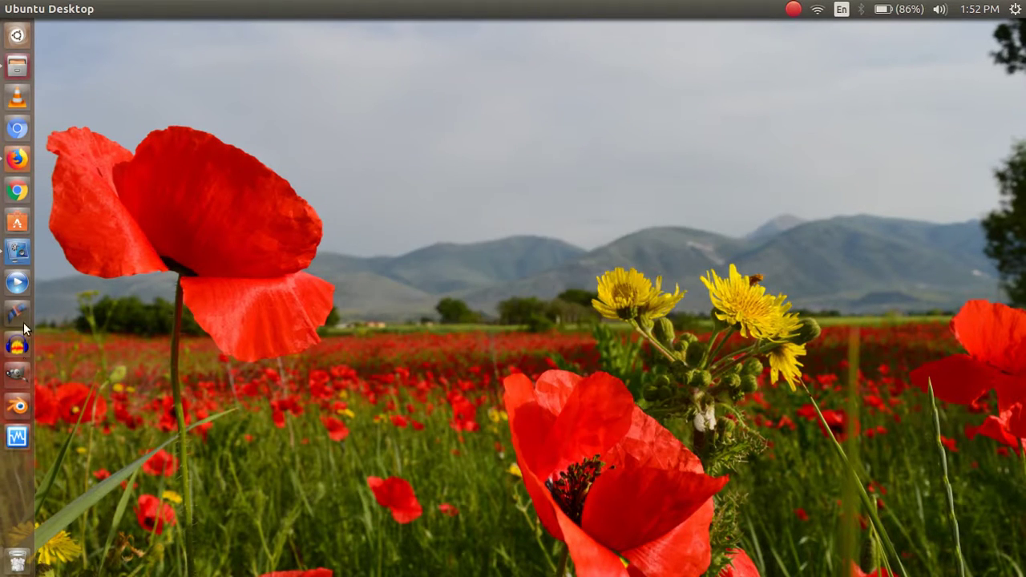
Open the dash's applications view and expand the full list of installed applications
click(17, 36)
click(456, 561)
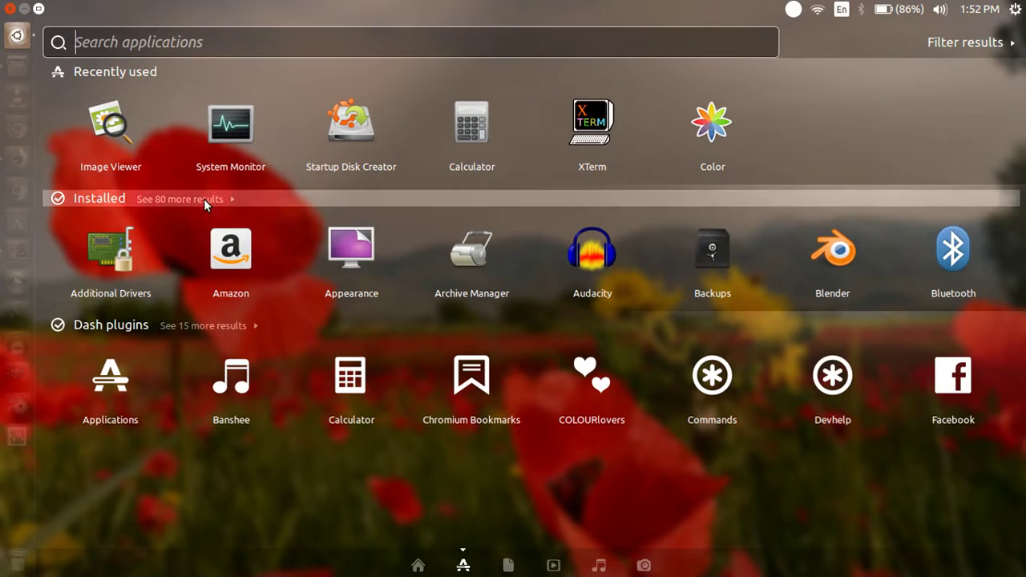
click(200, 193)
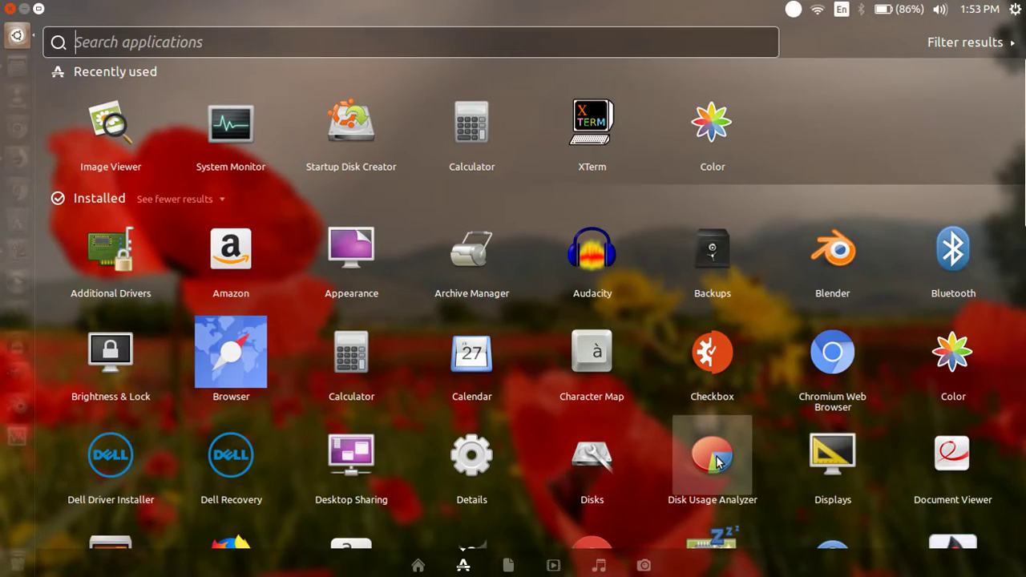
Browse the installed applications in the dash, from the system utilities and LibreOffice programs through to System Monitor
scroll(717, 459, down, 5)
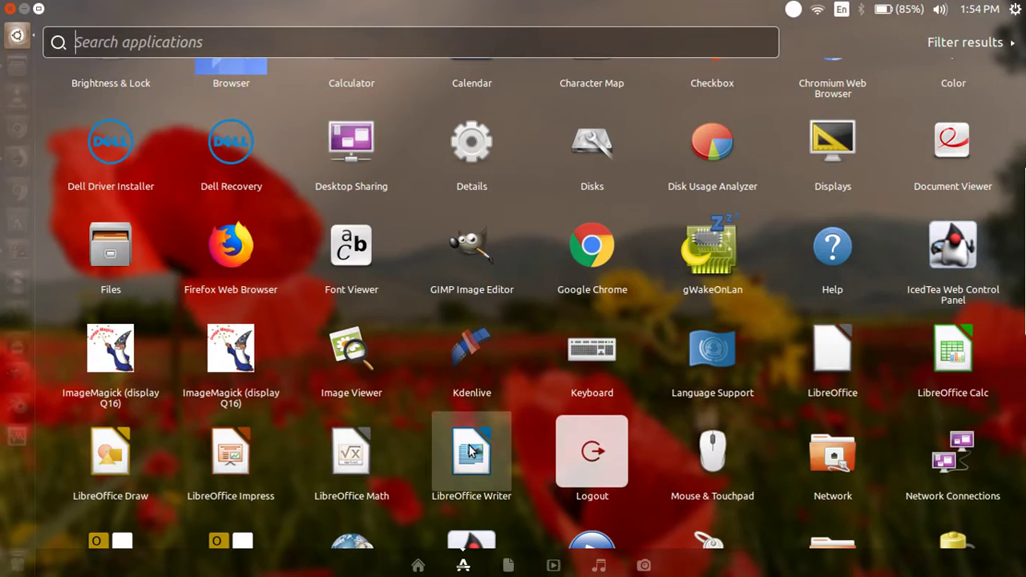
scroll(471, 451, down, 2)
scroll(470, 449, down, 2)
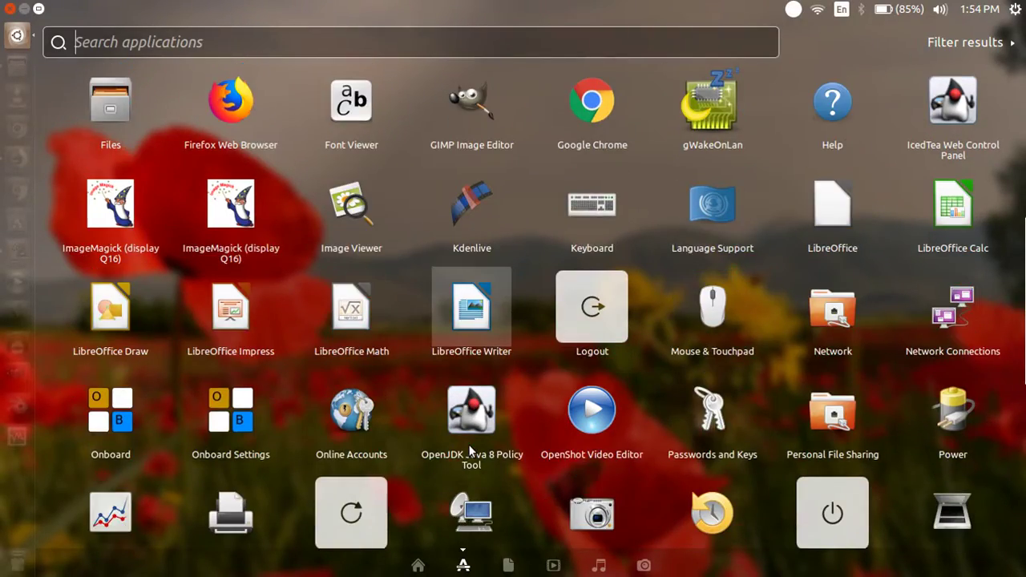
scroll(470, 447, down, 1)
click(570, 293)
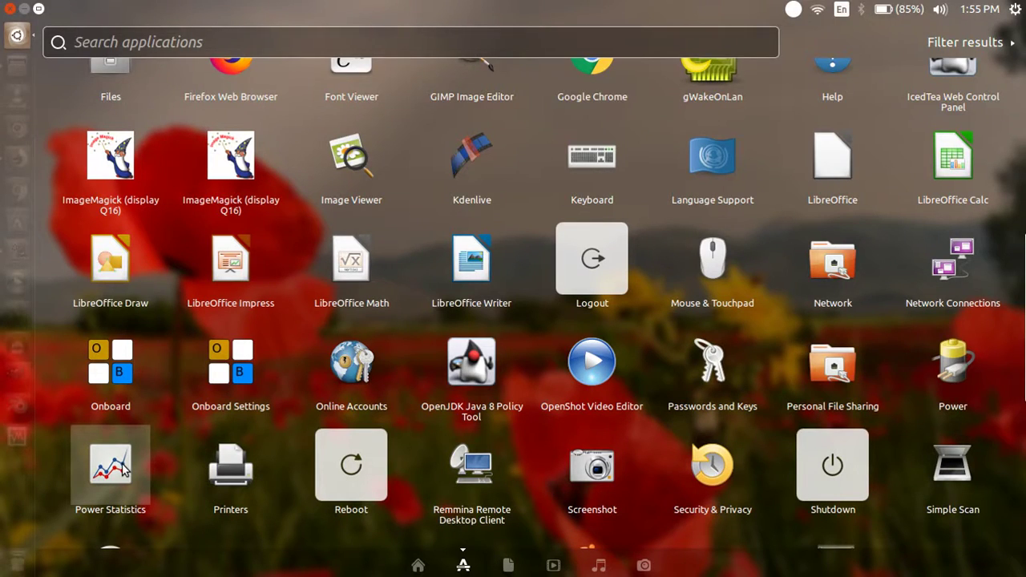
scroll(122, 465, down, 1)
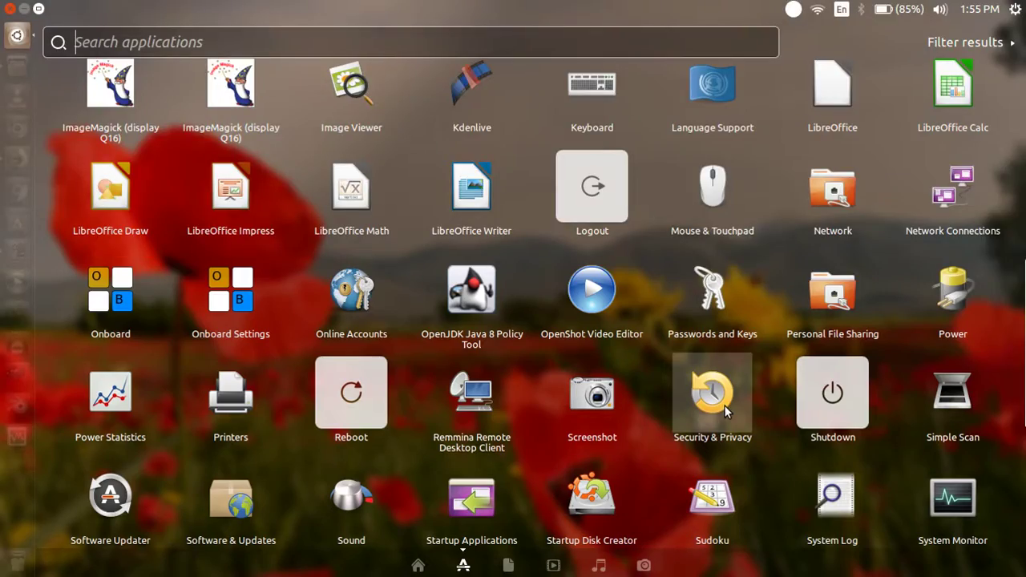
click(825, 413)
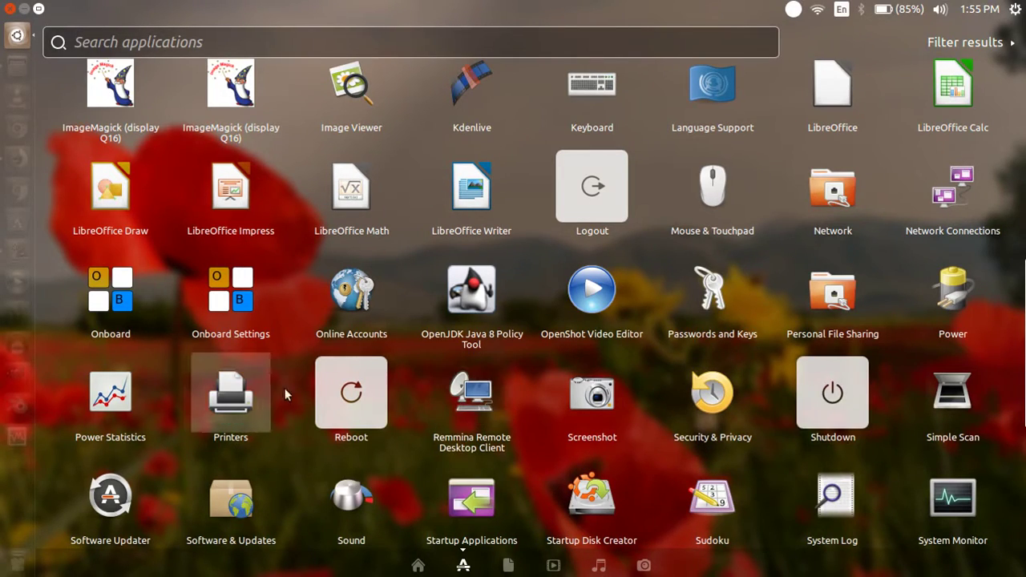
Browse the rest of the installed applications in the dash, from Software Updater through to XTerm
scroll(274, 404, down, 1)
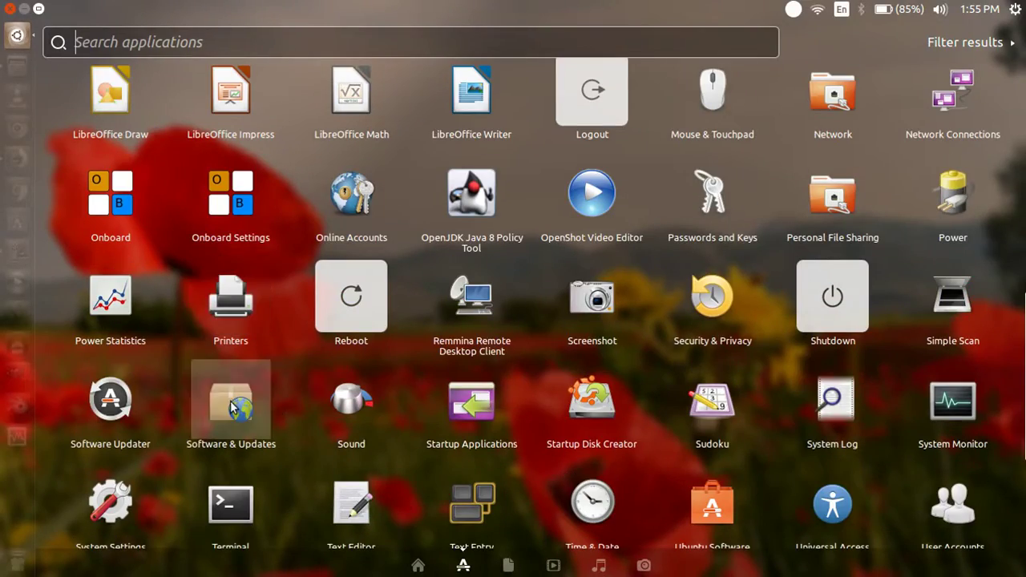
click(156, 402)
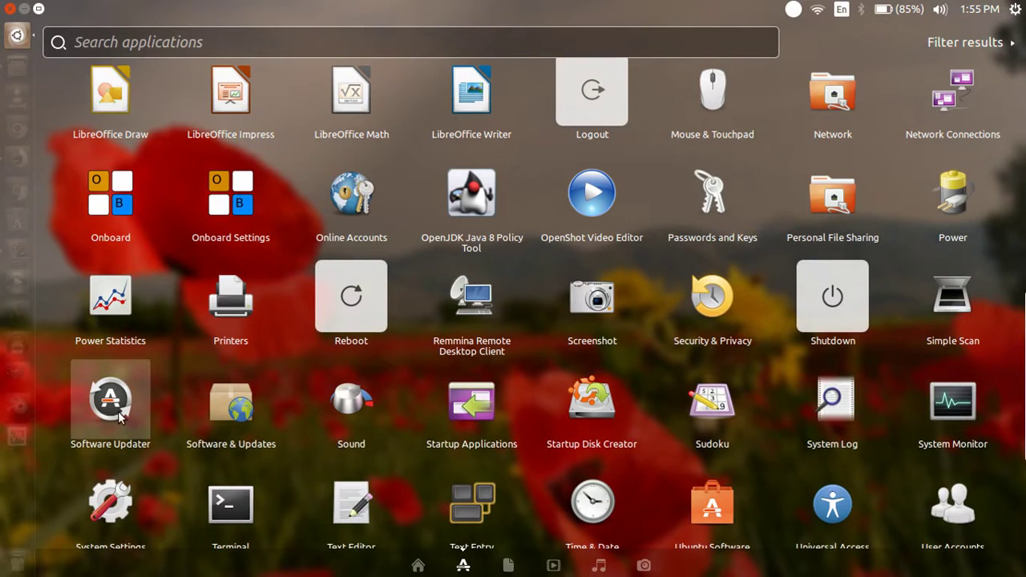
click(231, 406)
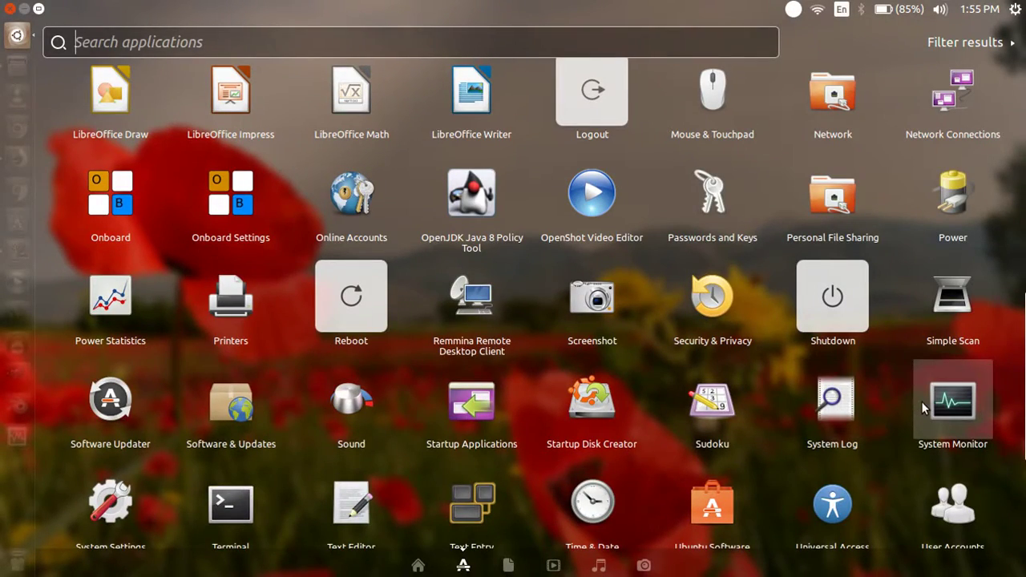
scroll(526, 448, down, 1)
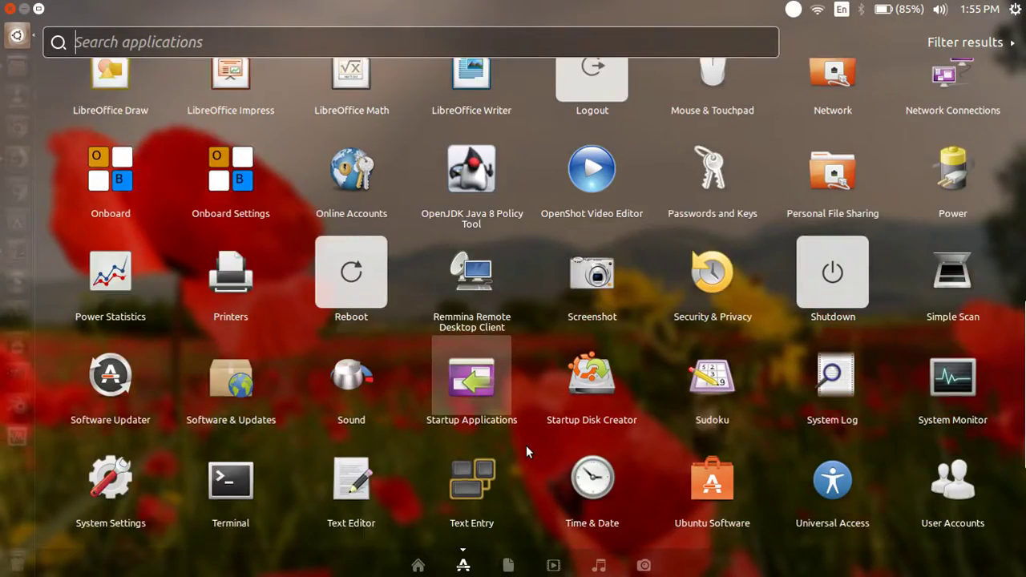
scroll(525, 445, down, 1)
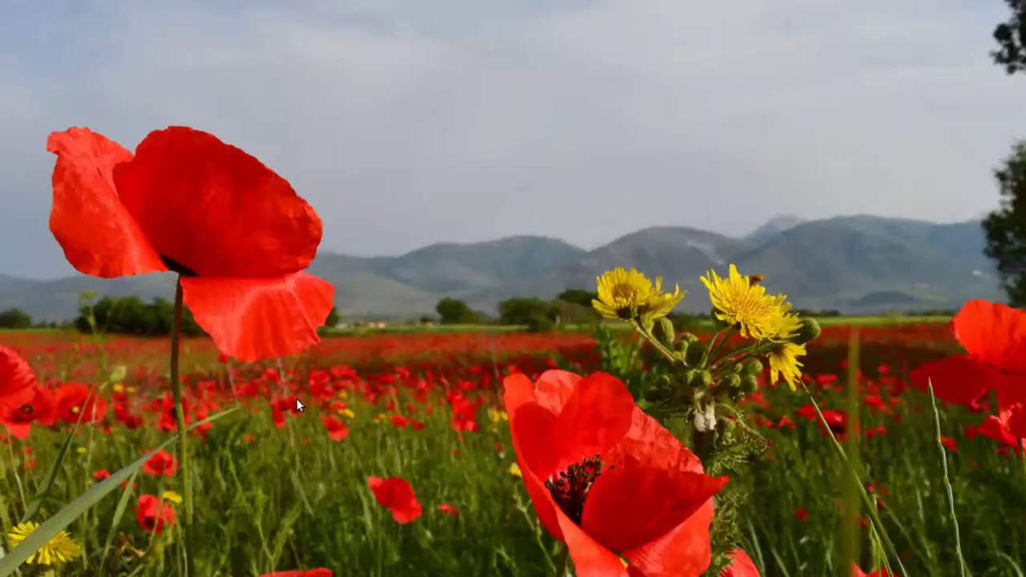
click(240, 387)
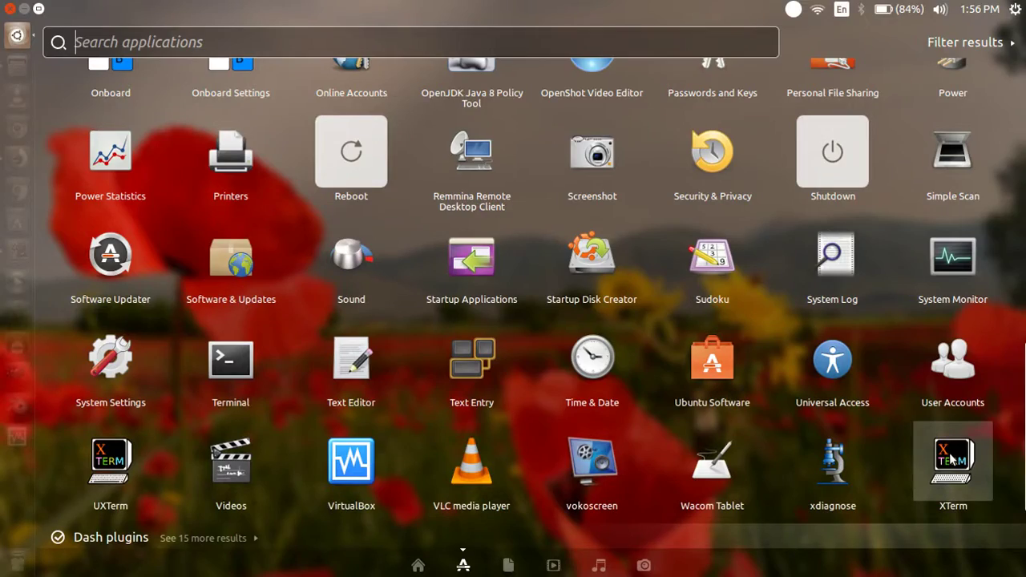
scroll(950, 459, down, 1)
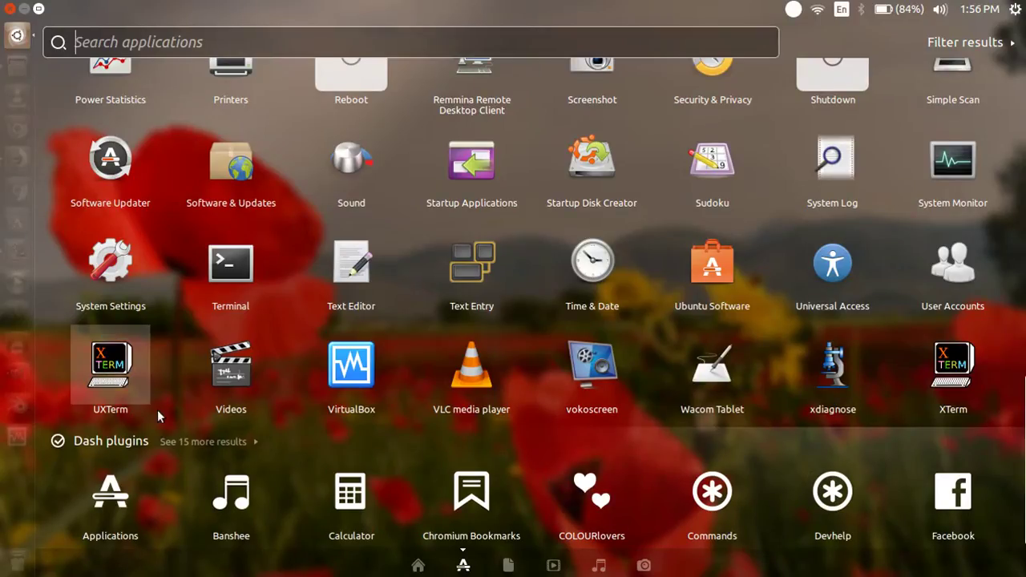
Expand the full list of Dash plugins, collapse it again, and close the dash
click(163, 440)
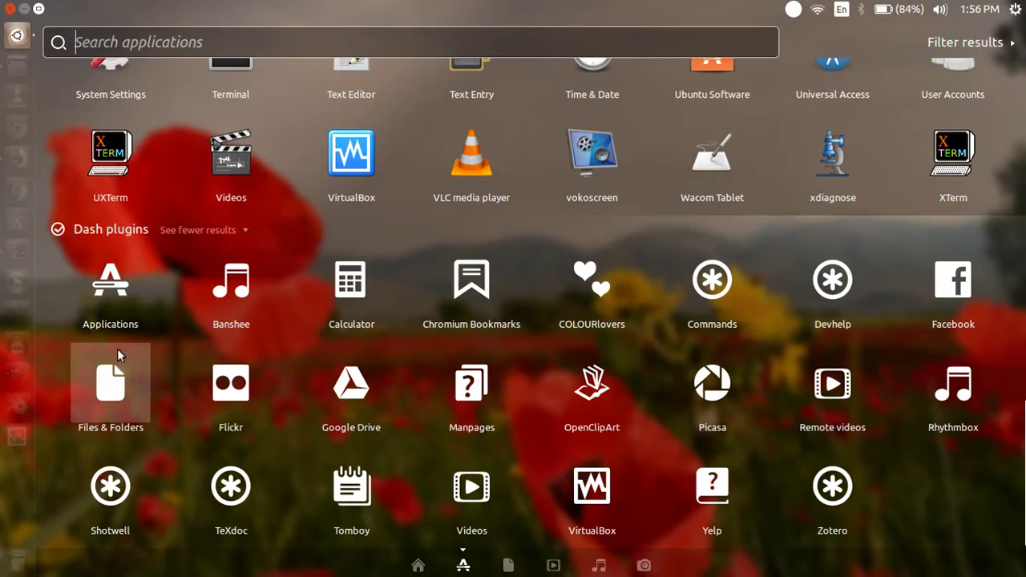
click(198, 233)
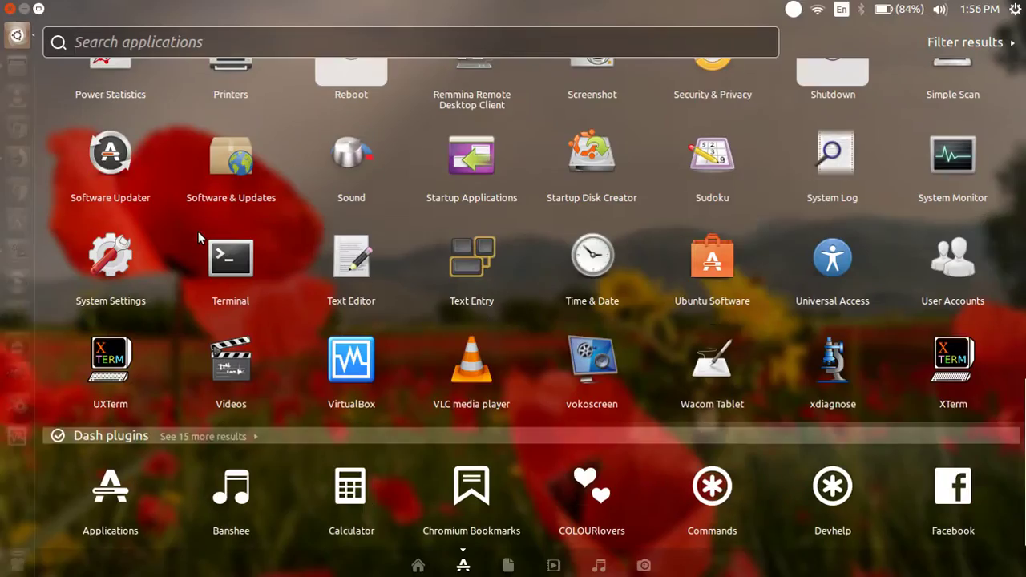
click(17, 71)
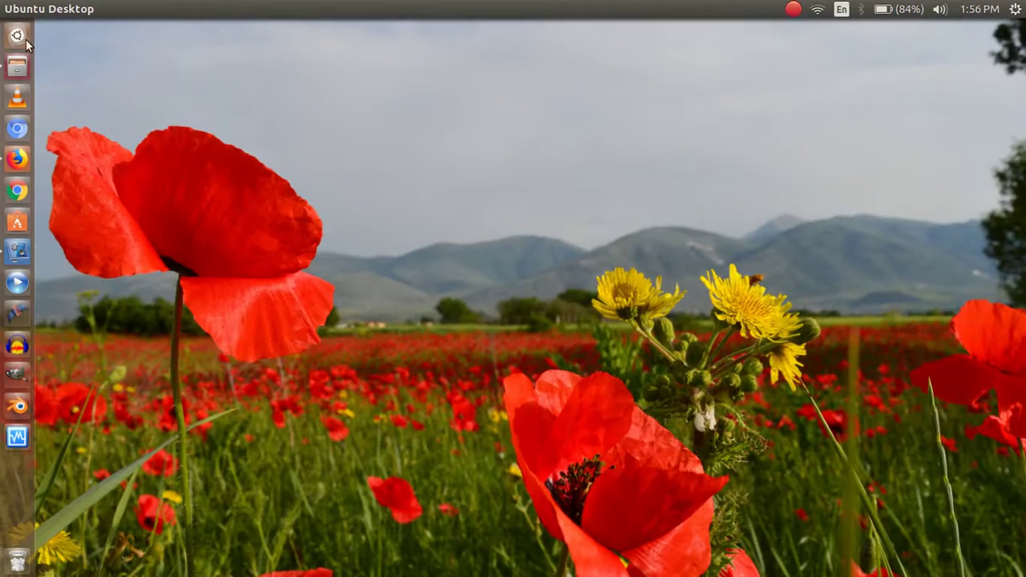
View the dash's home overview and close it, and check the options offered for the empty desktop
click(18, 36)
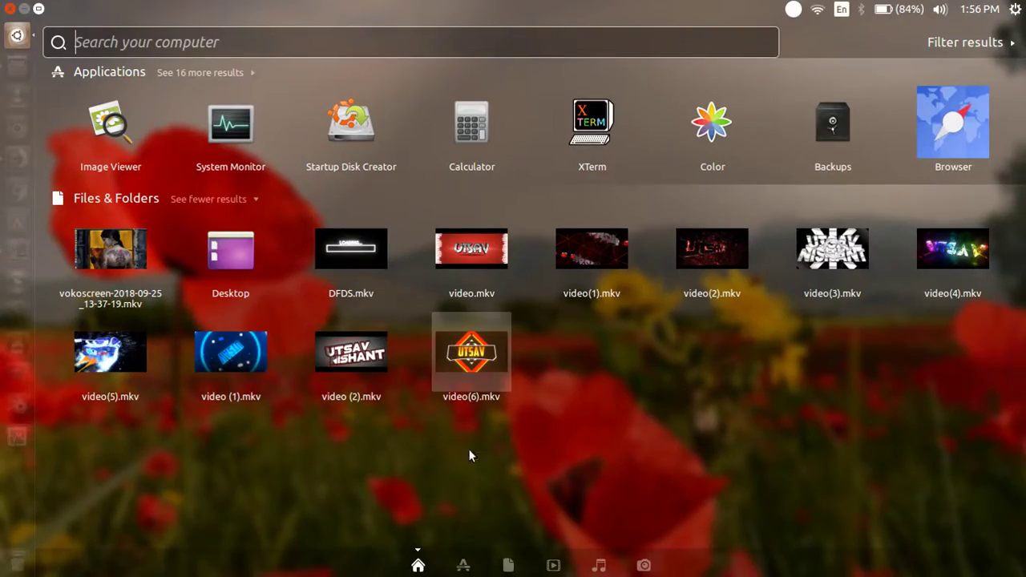
click(18, 36)
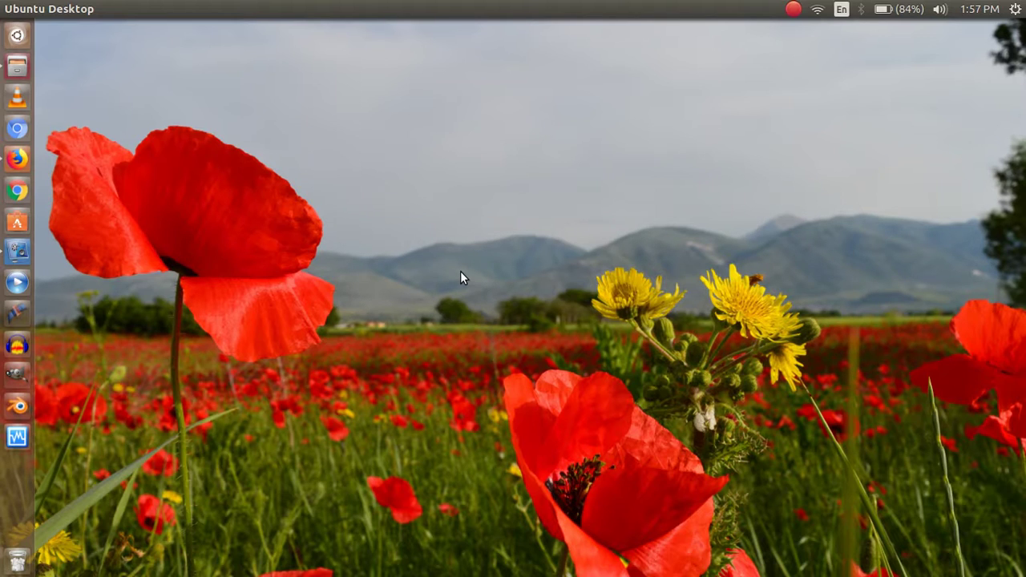
right_click(438, 233)
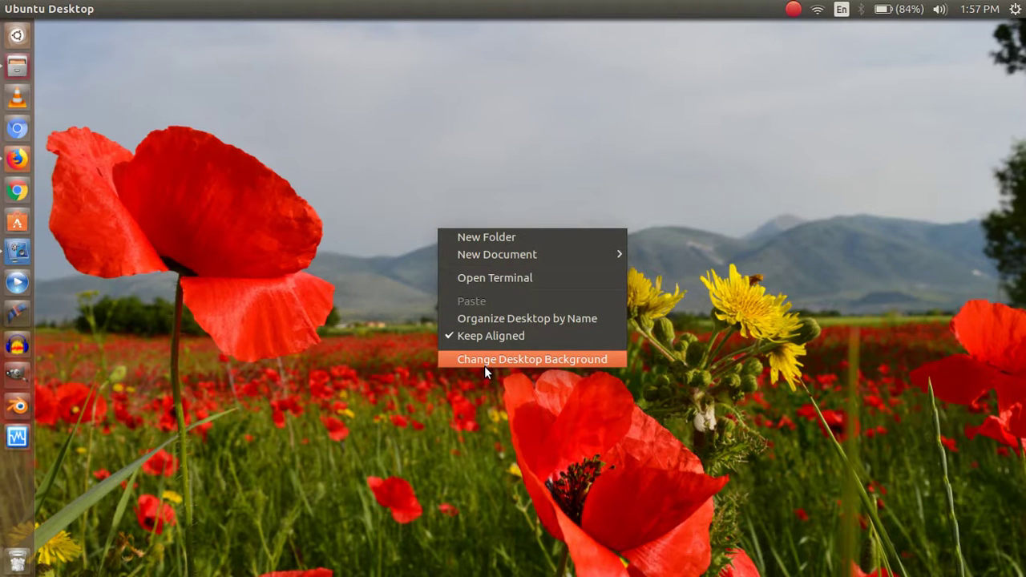
click(403, 357)
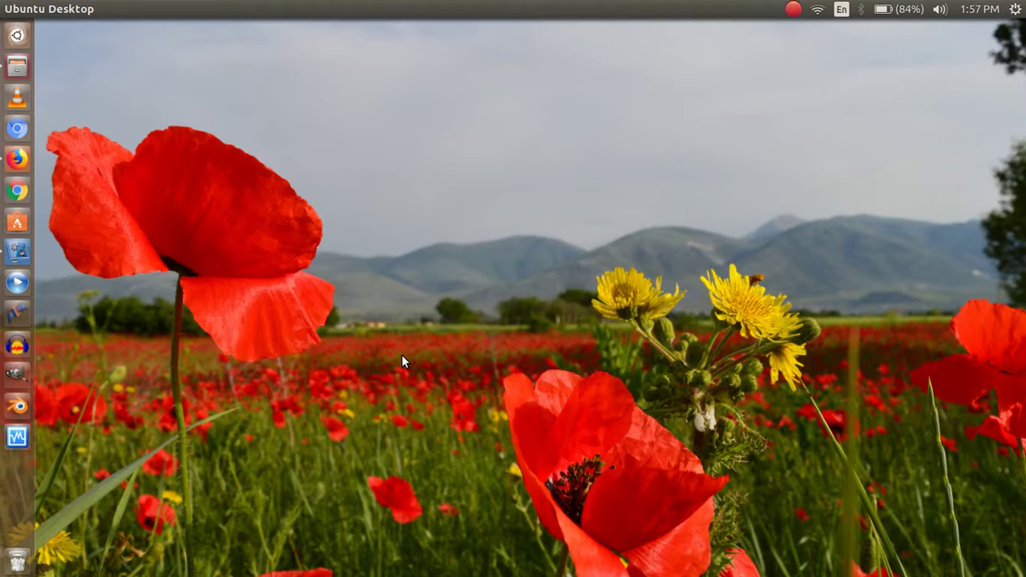
Open the file manager window showing the Videos folder, and close it
click(17, 35)
key(Escape)
click(17, 66)
click(17, 67)
click(18, 66)
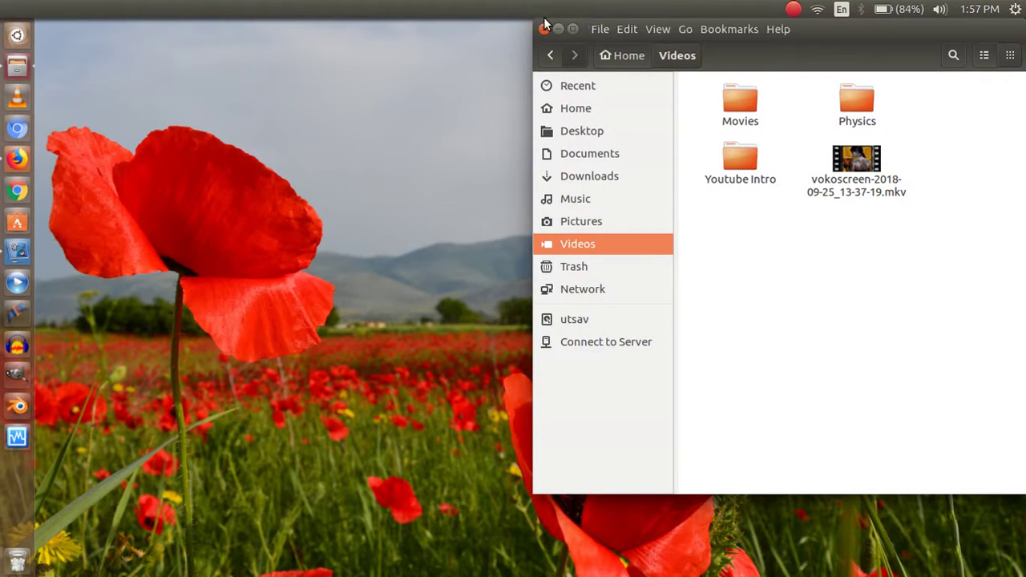
click(544, 29)
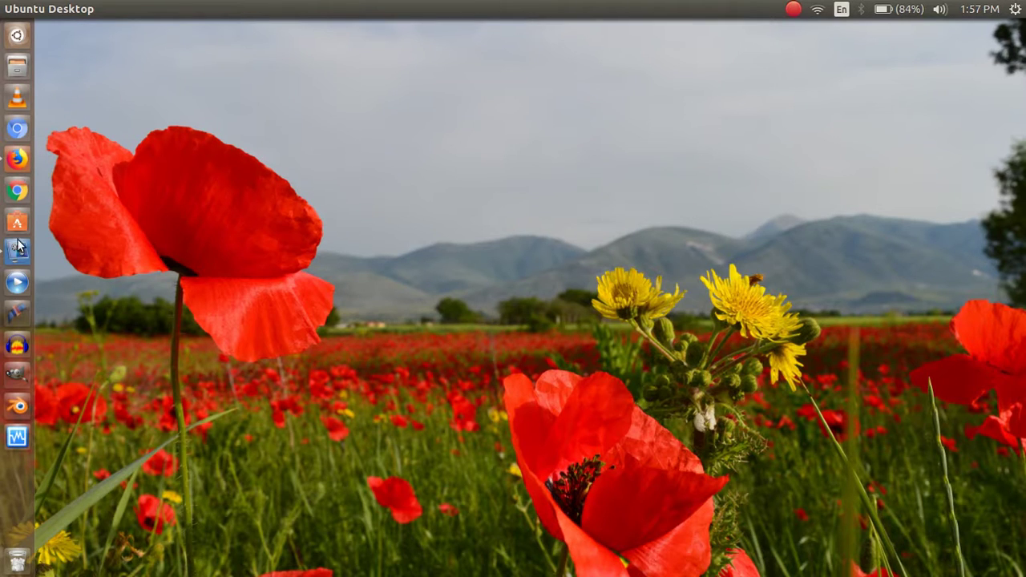
Check OpenShot Video Editor's launcher options, open the editor and close it, and view the Trash and close its window
right_click(19, 283)
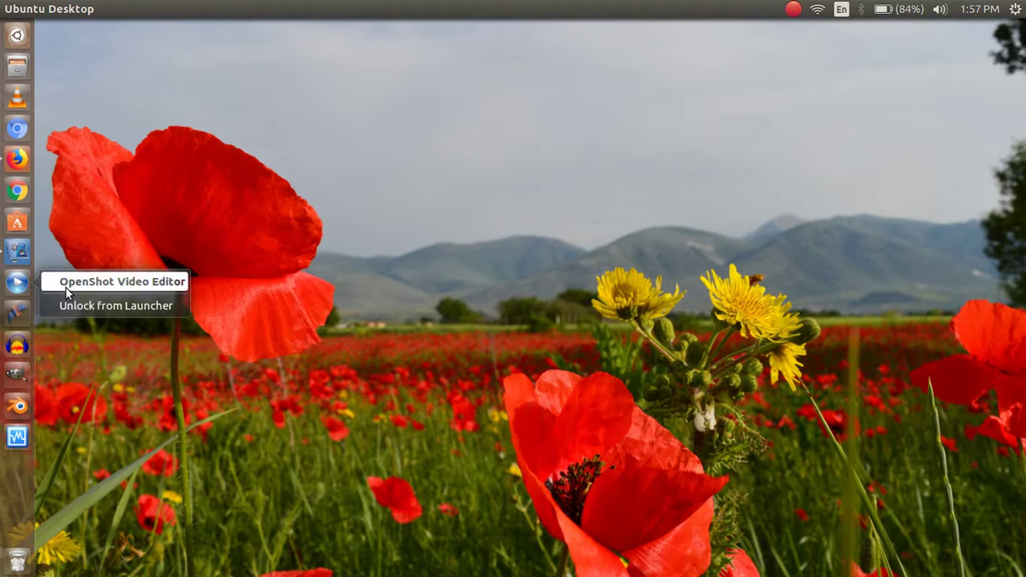
click(24, 287)
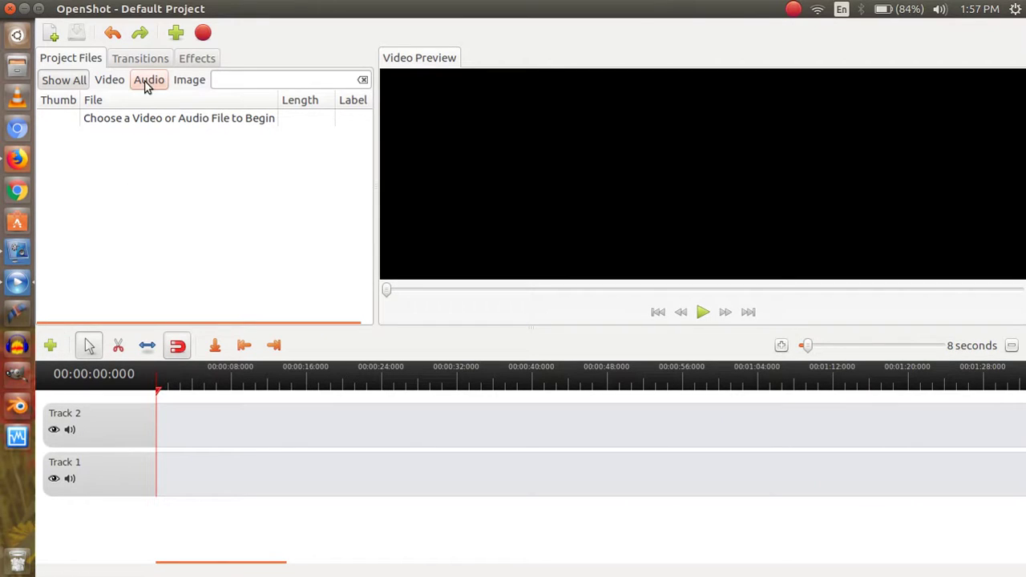
click(9, 9)
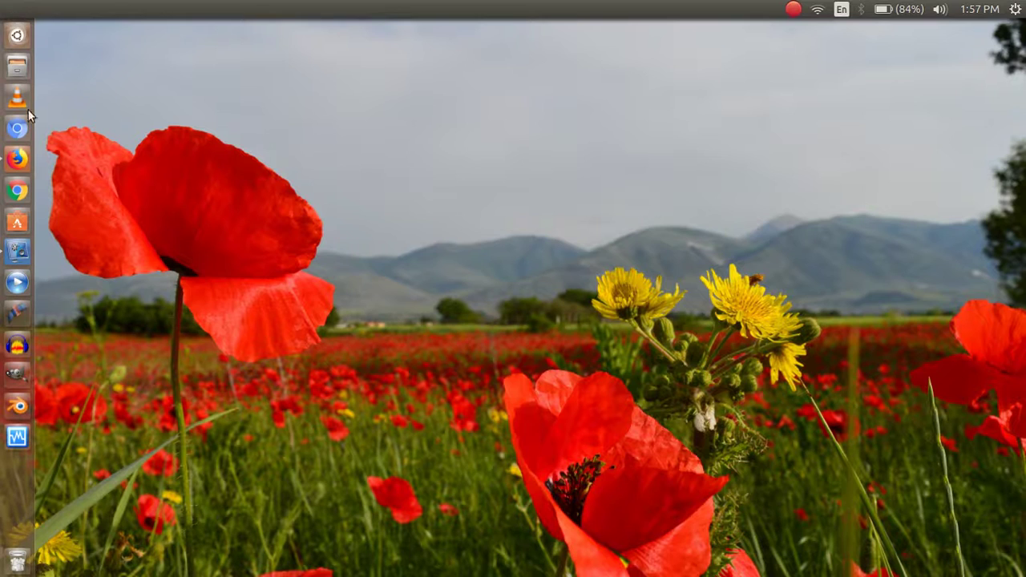
click(16, 559)
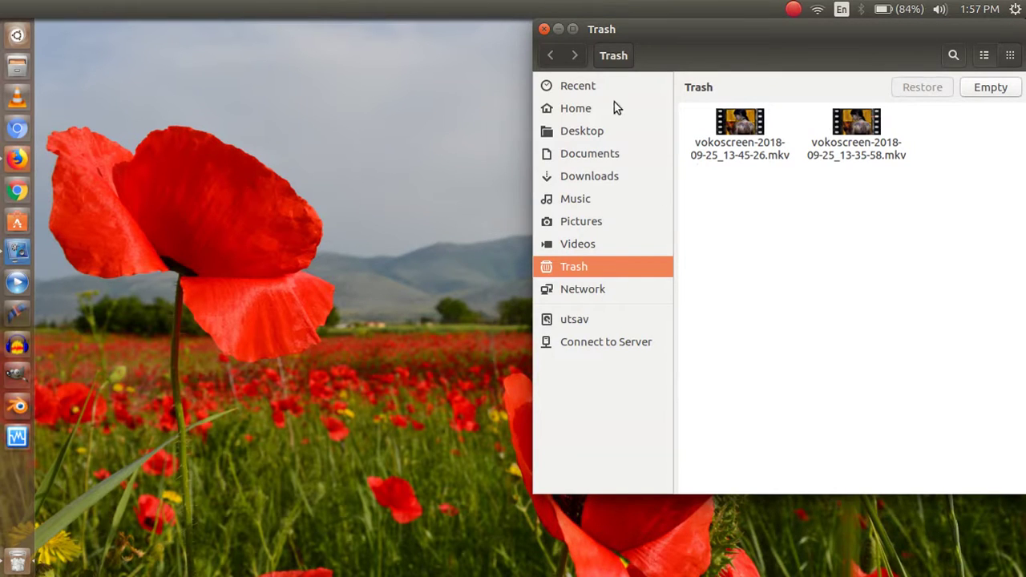
click(543, 30)
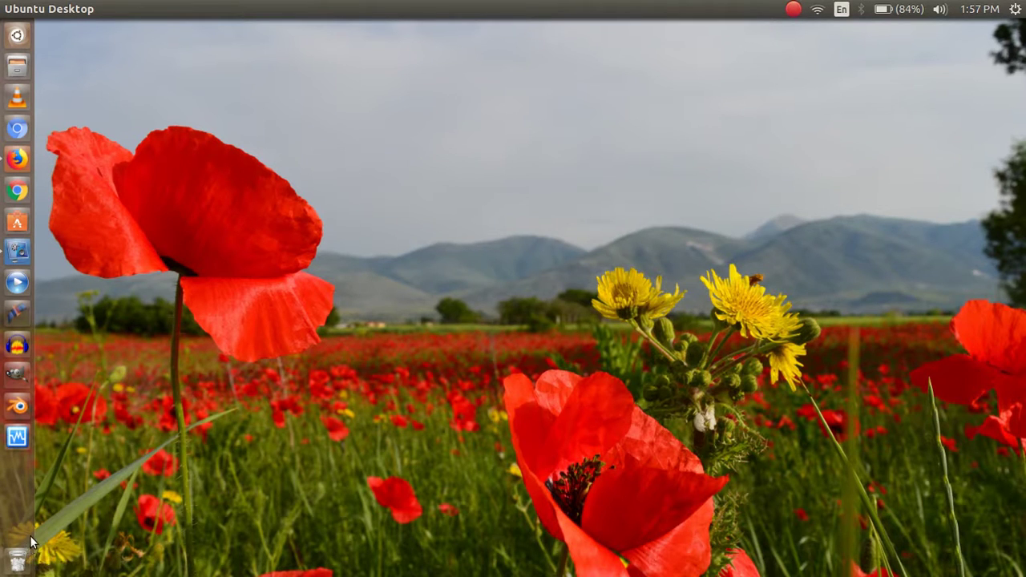
Bring up the dash's home overview again and return to the empty desktop
click(16, 36)
click(16, 37)
click(17, 35)
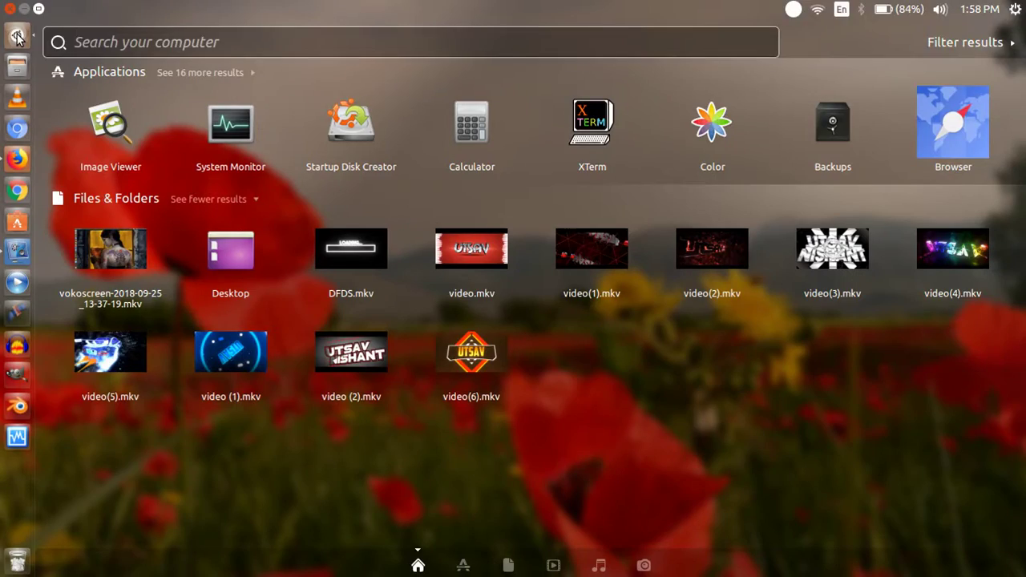
click(17, 36)
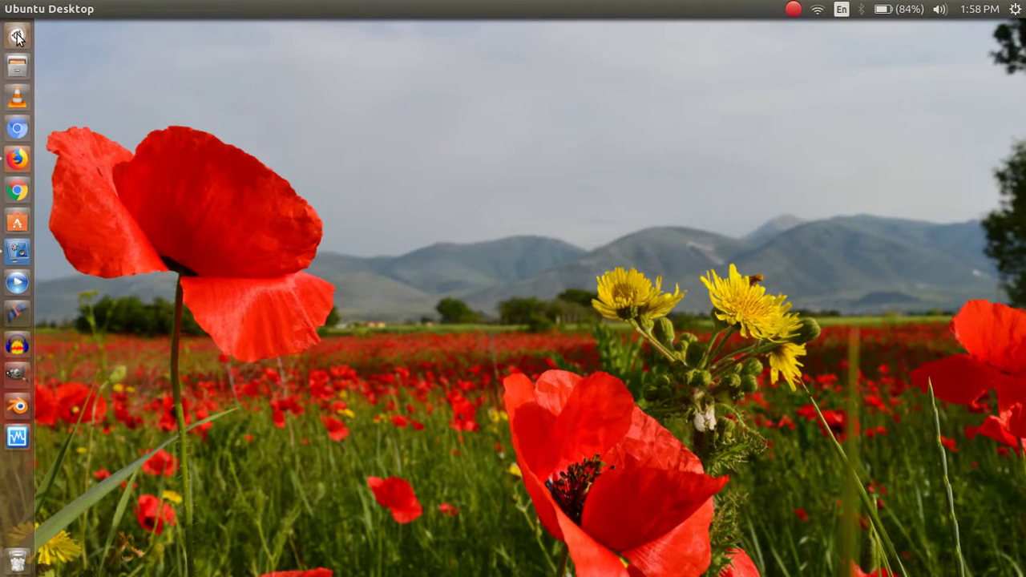